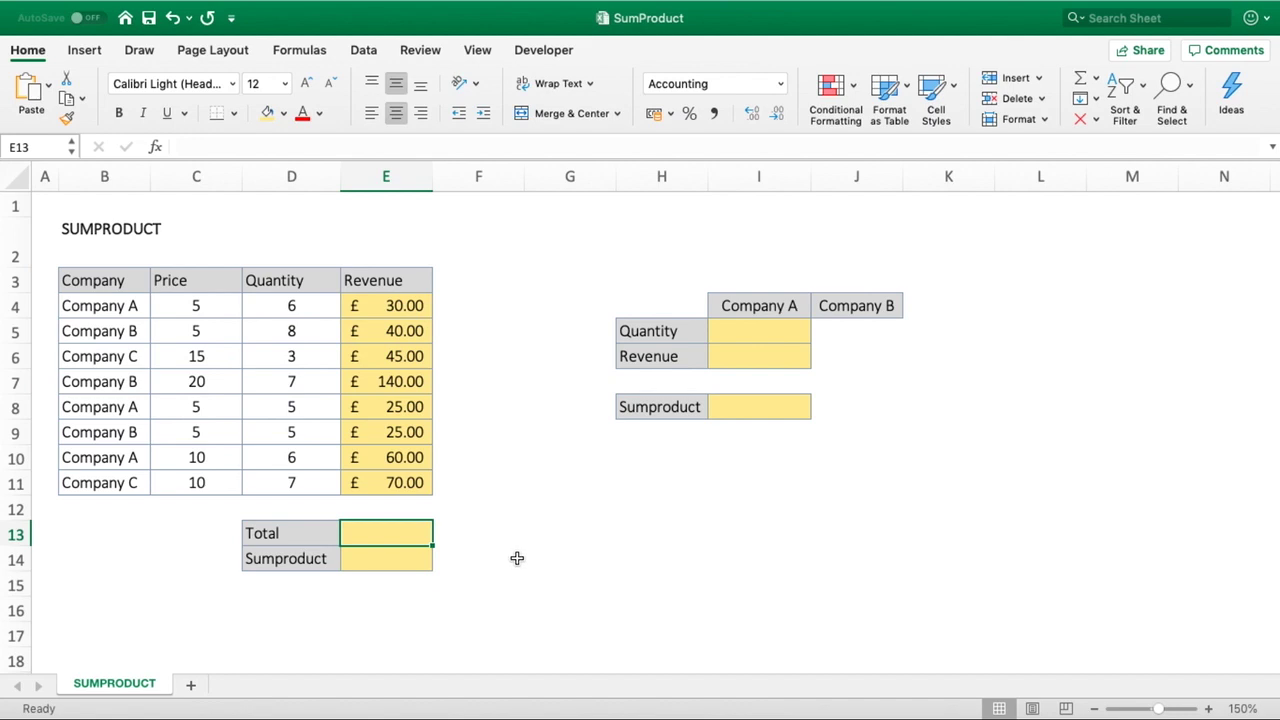
left_click(386, 555)
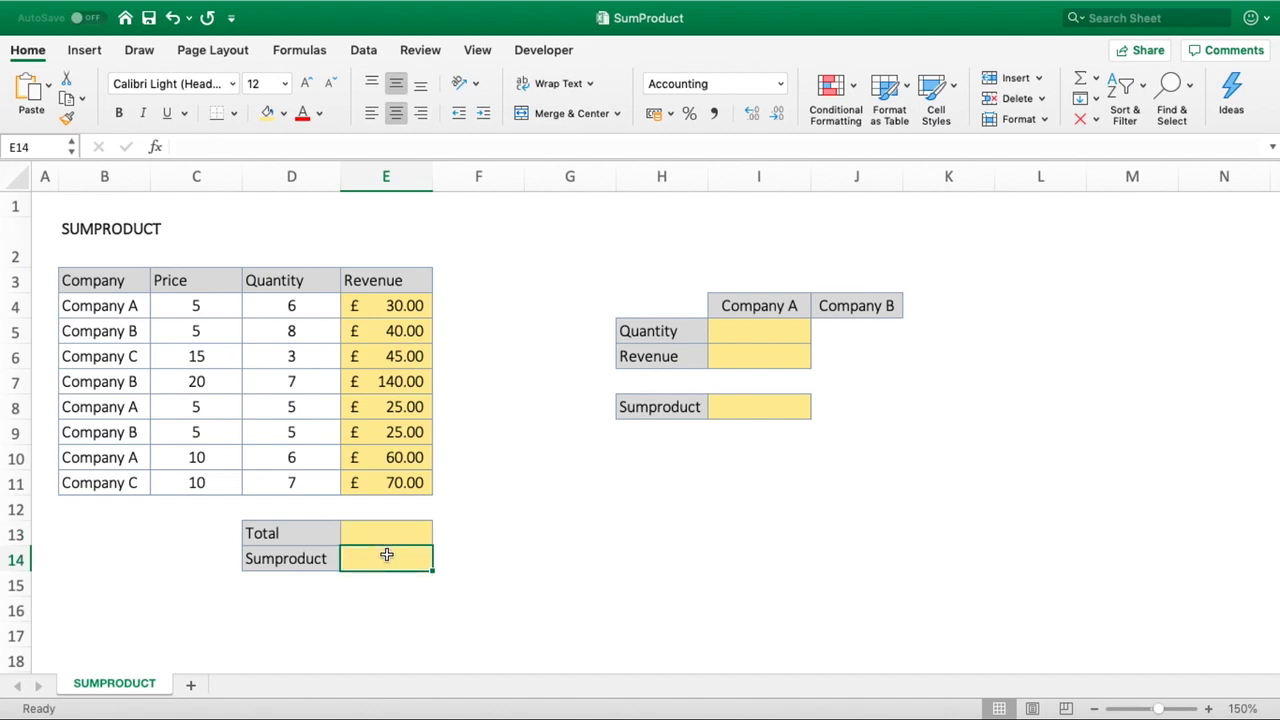
type("=SUMPRODU")
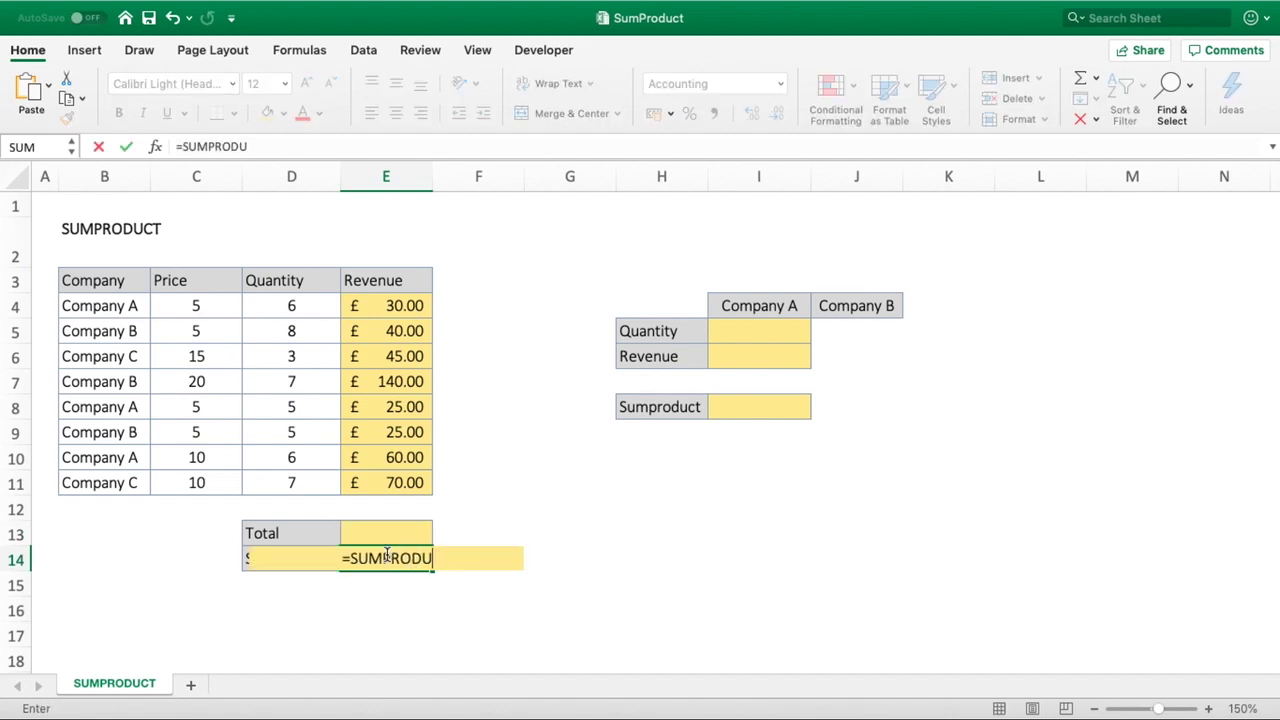
type("CT(")
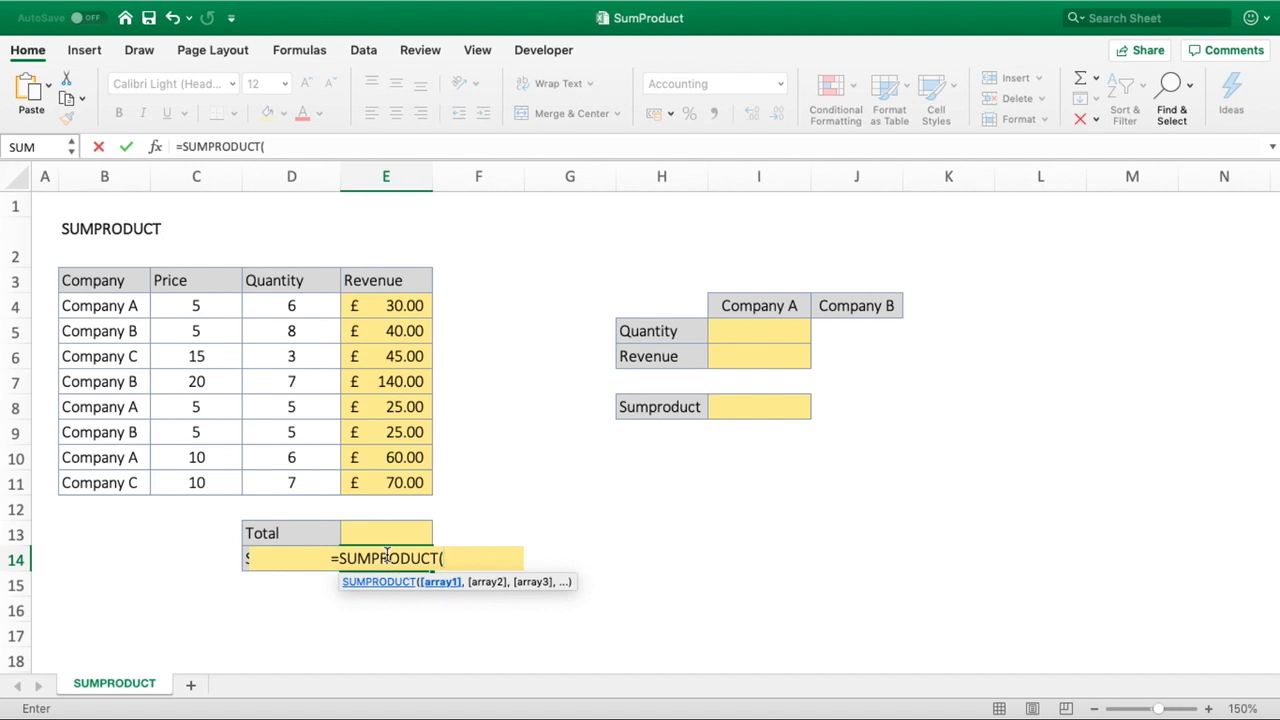
key("Escape")
left_click(734, 411)
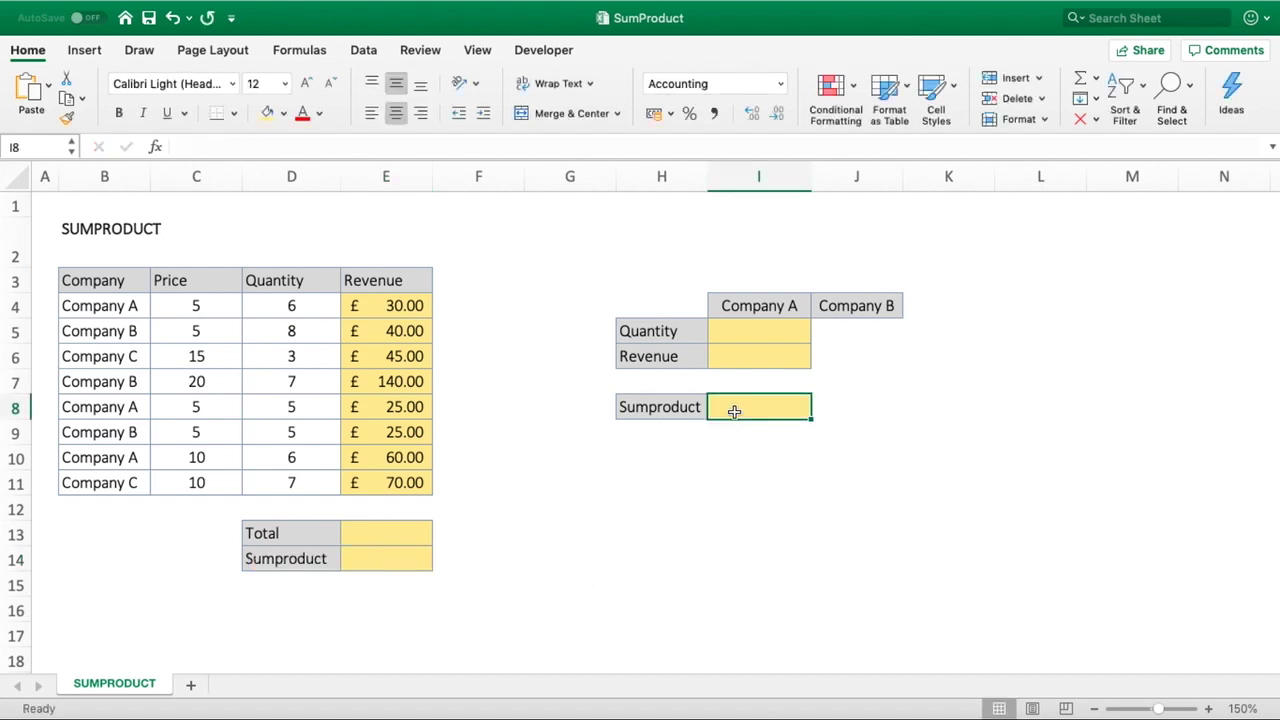
- Enter =SUMPRODUCT(C4:C11*D4:D11) in the Sumproduct cell E14 to multiply the prices by the quantities and add them up
left_click(342, 557)
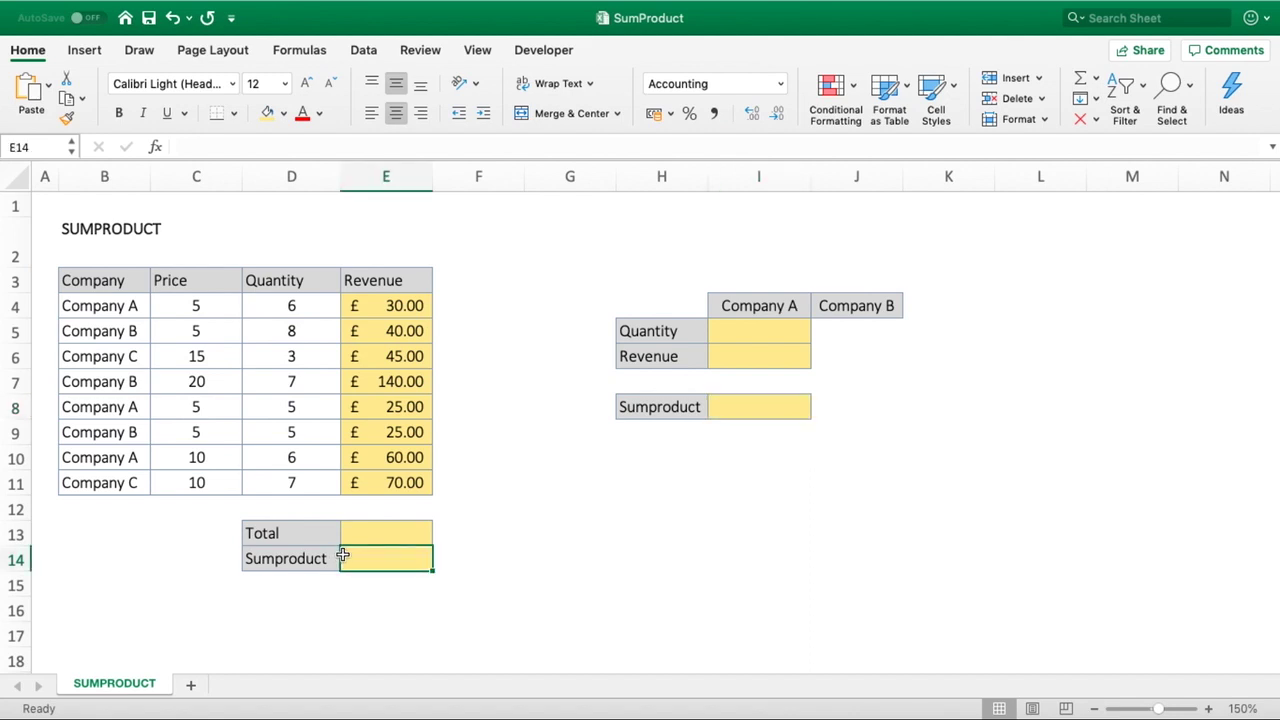
type("=SU")
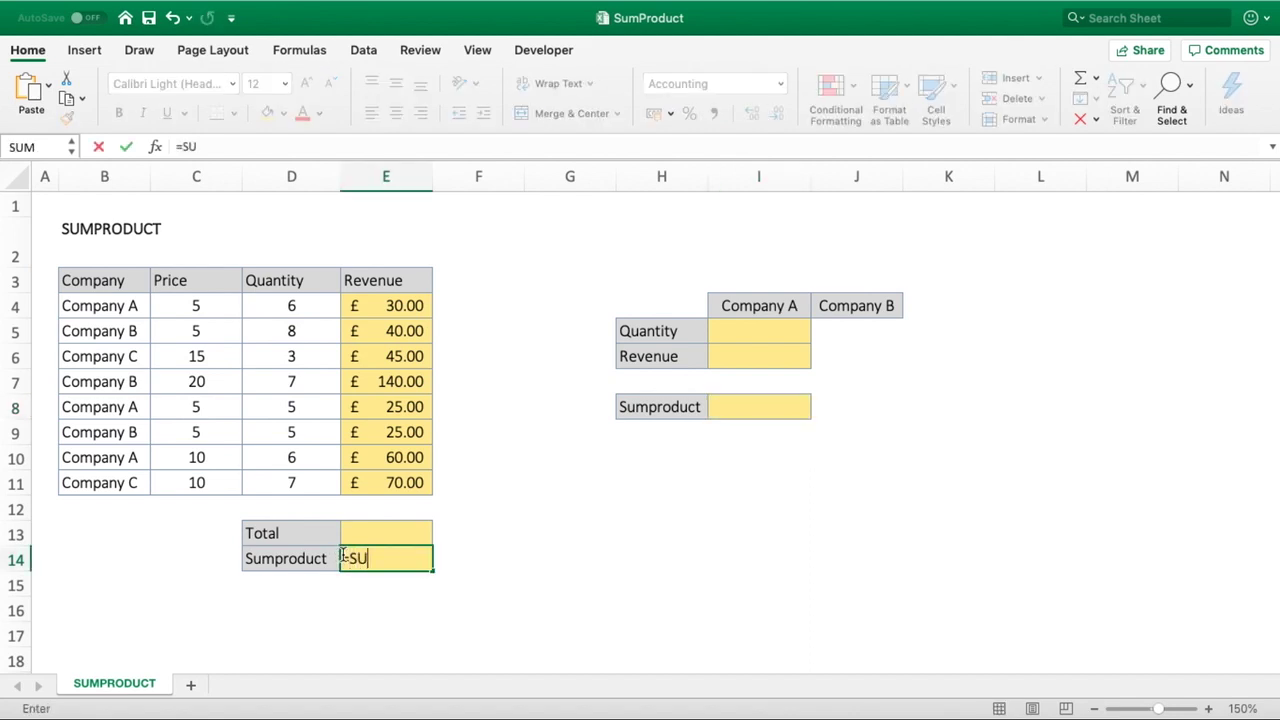
type("MPRODUCT")
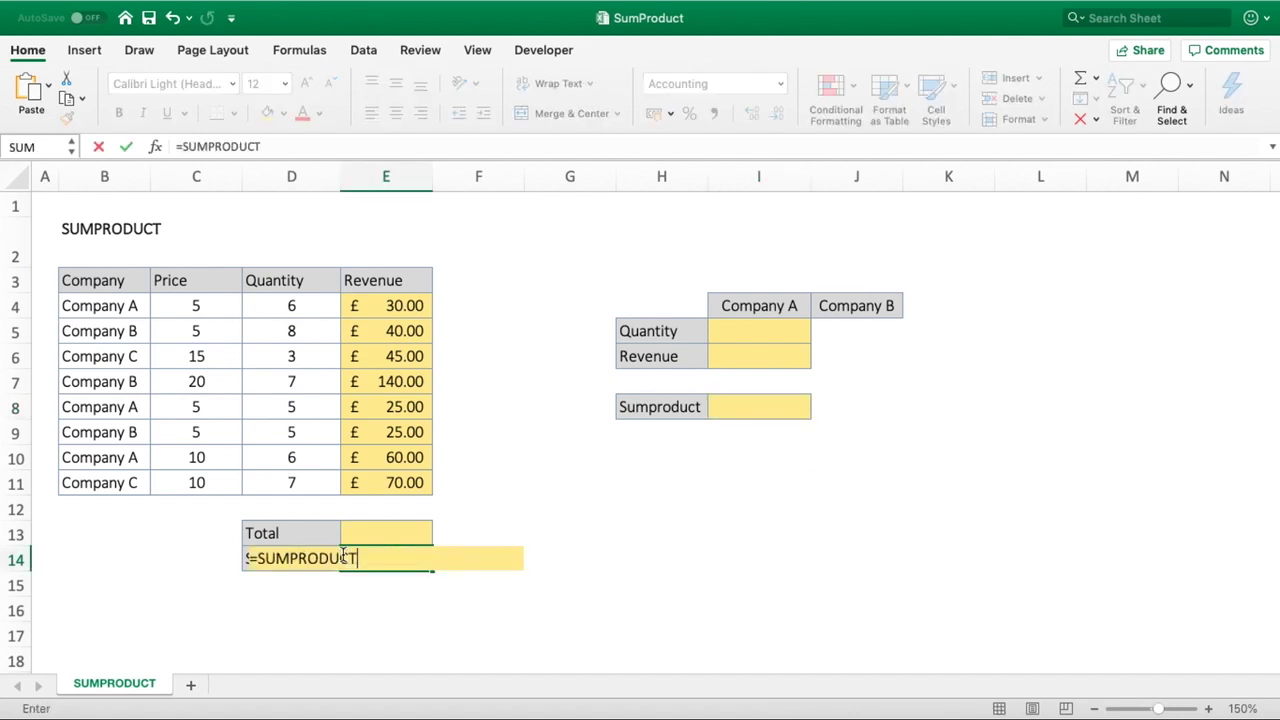
type("(")
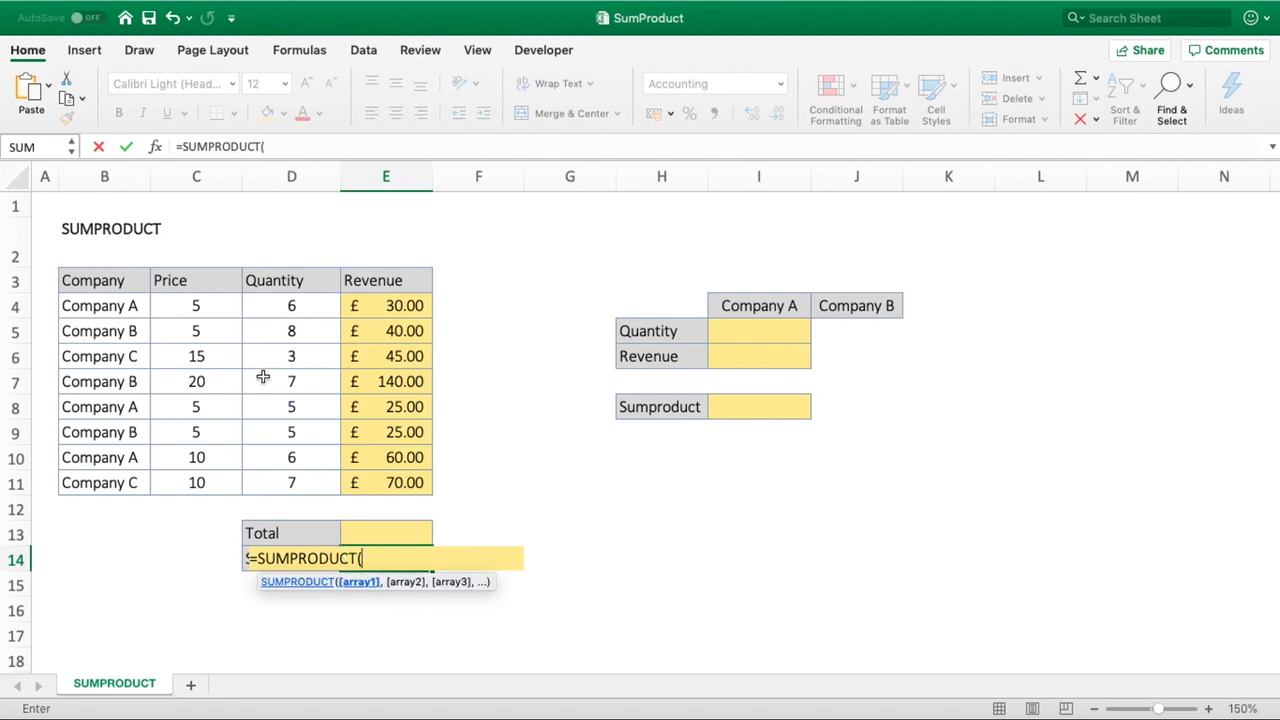
left_click_drag(239, 314, 201, 481)
type("*")
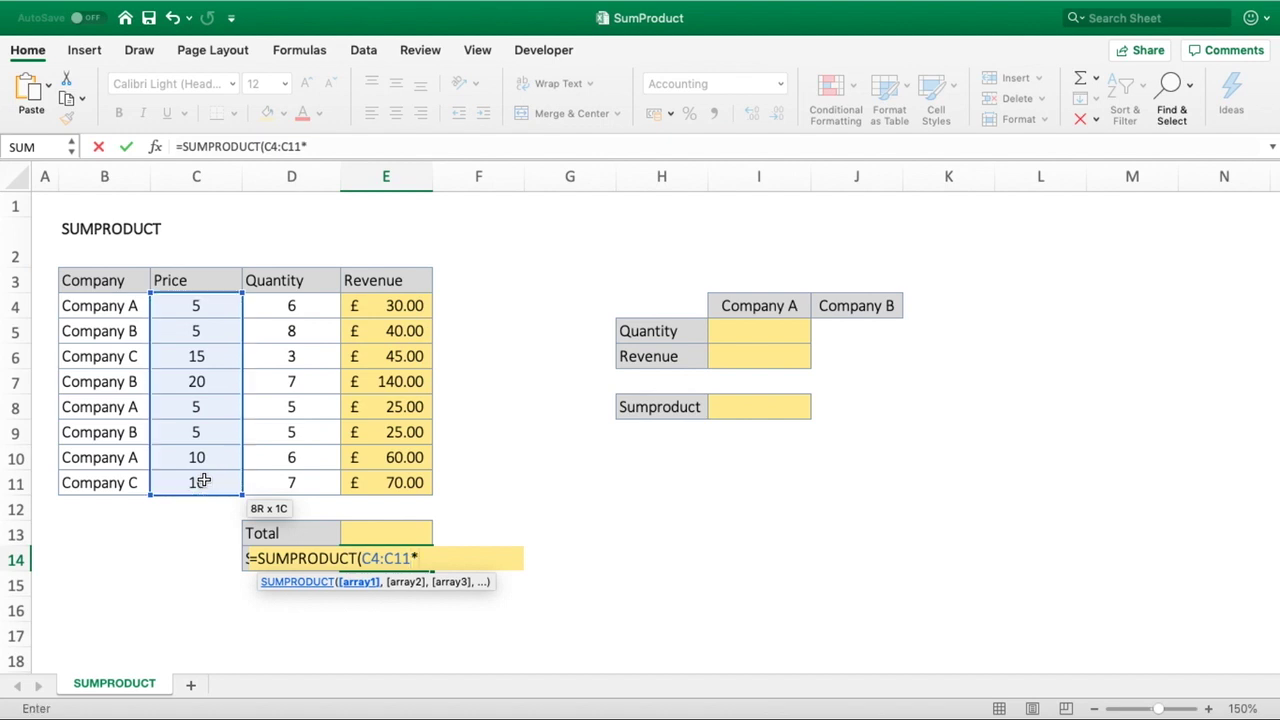
left_click_drag(289, 314, 287, 476)
type(")")
key("Return")
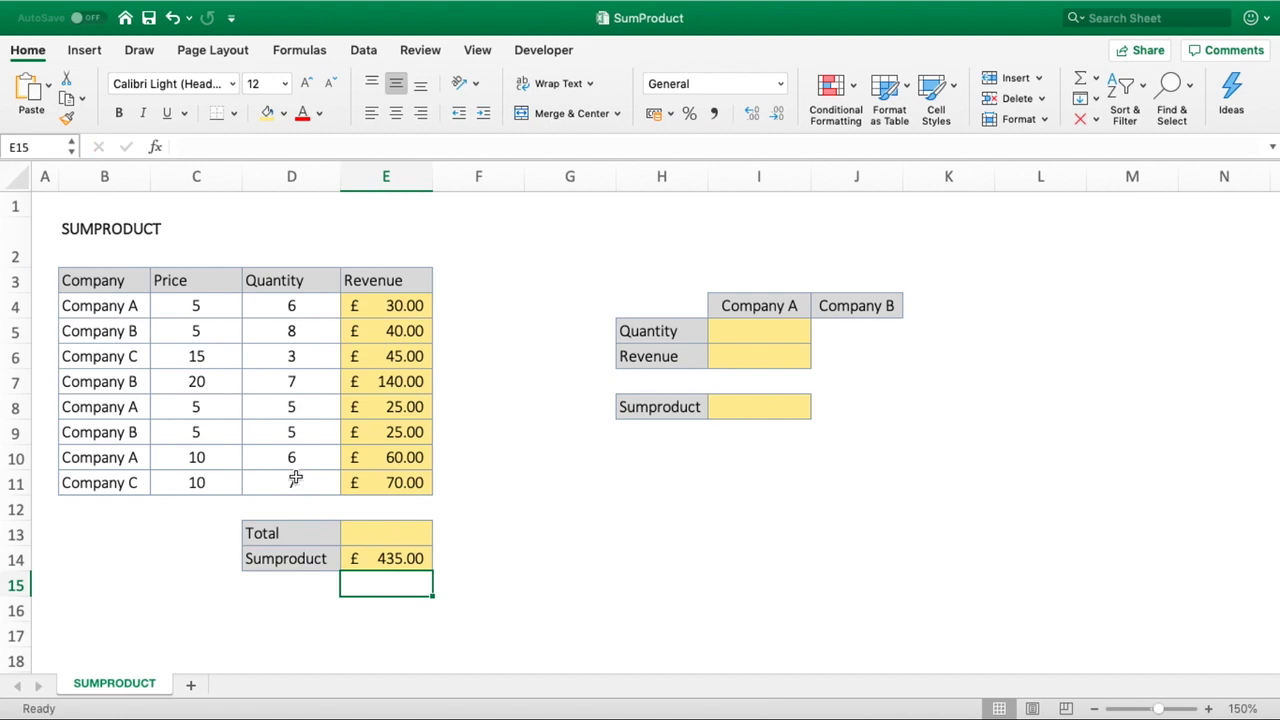
- Enter =SUM(E4:E11) in the Total cell E13 to add up the Revenue column
left_click_drag(391, 330, 391, 412)
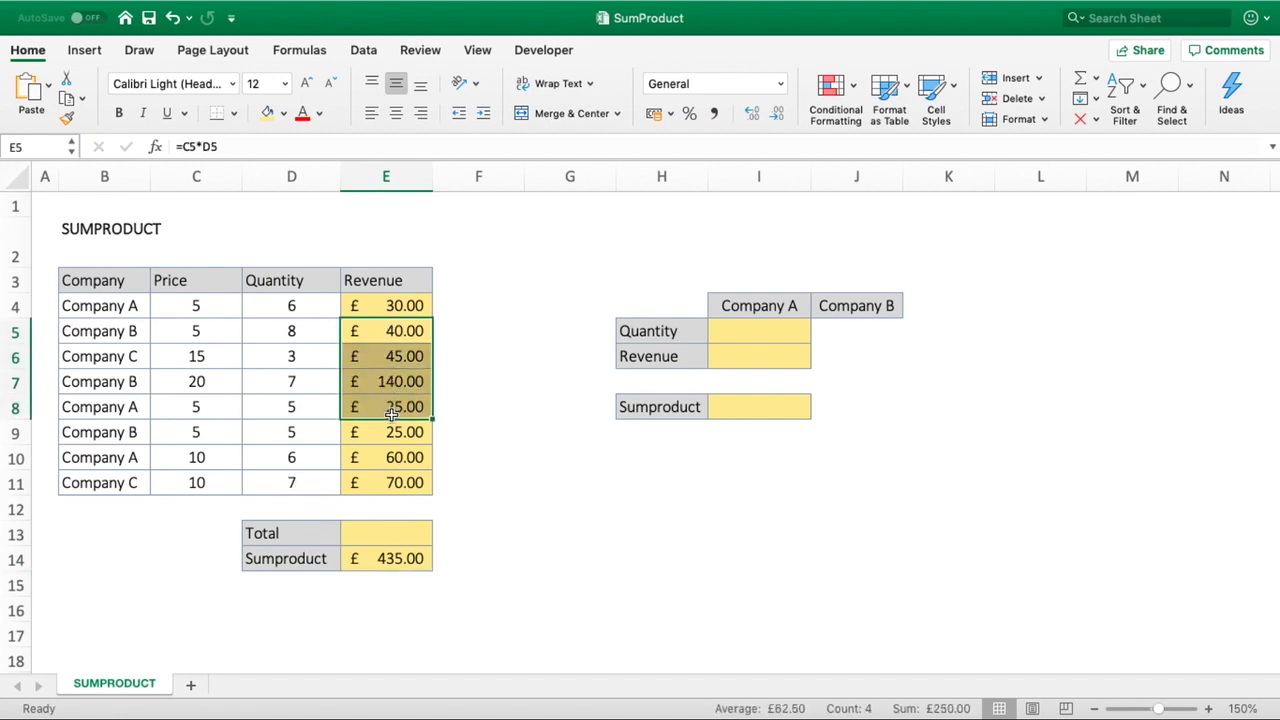
left_click(395, 357)
left_click(381, 530)
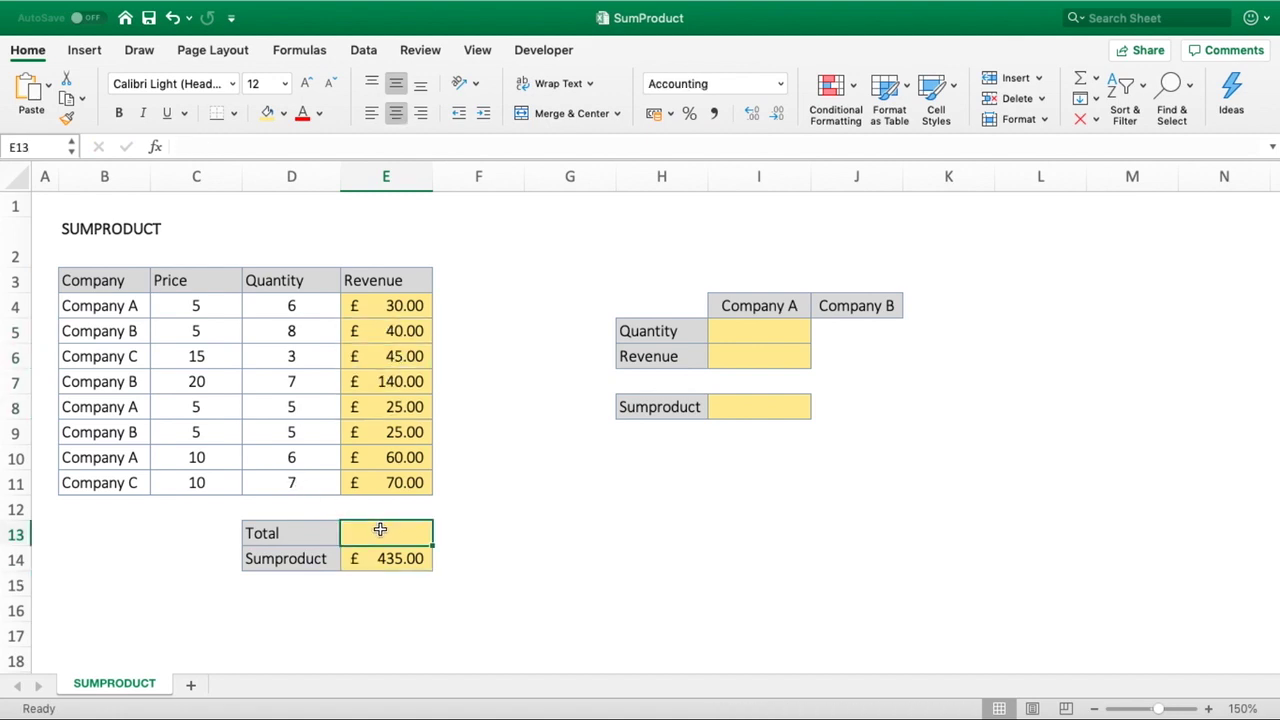
type("=SUM(")
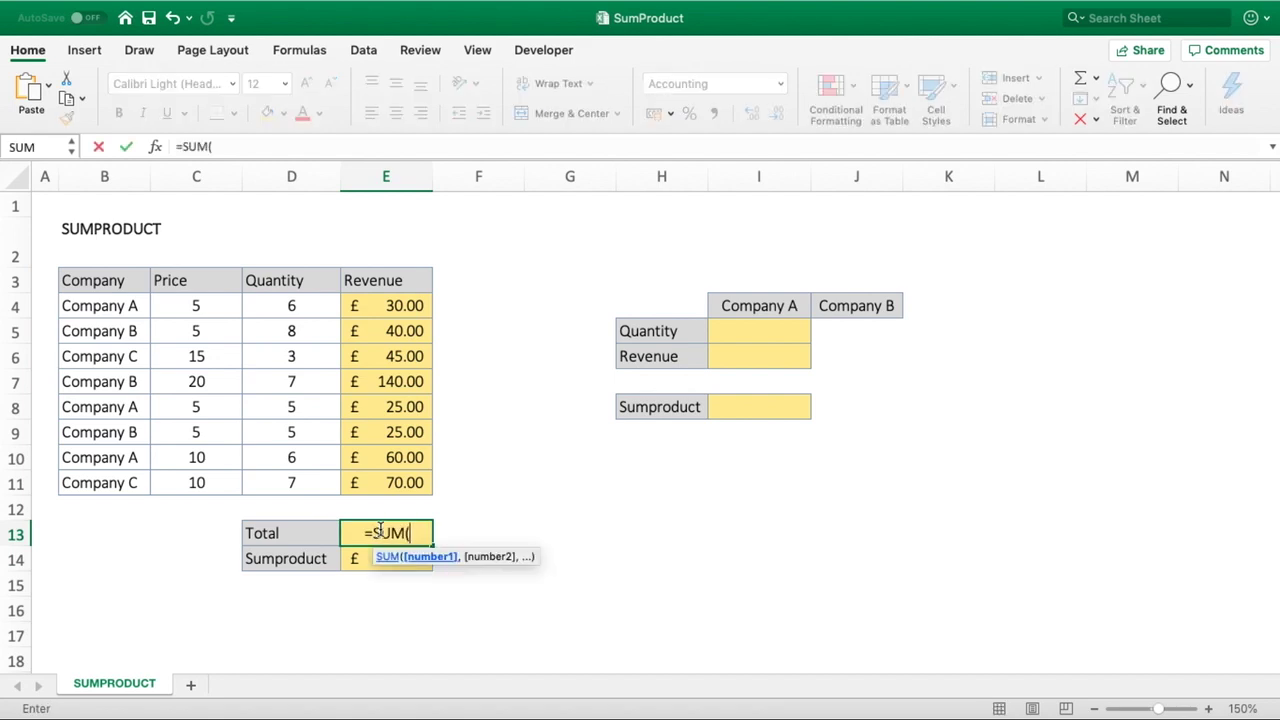
left_click_drag(405, 485, 400, 308)
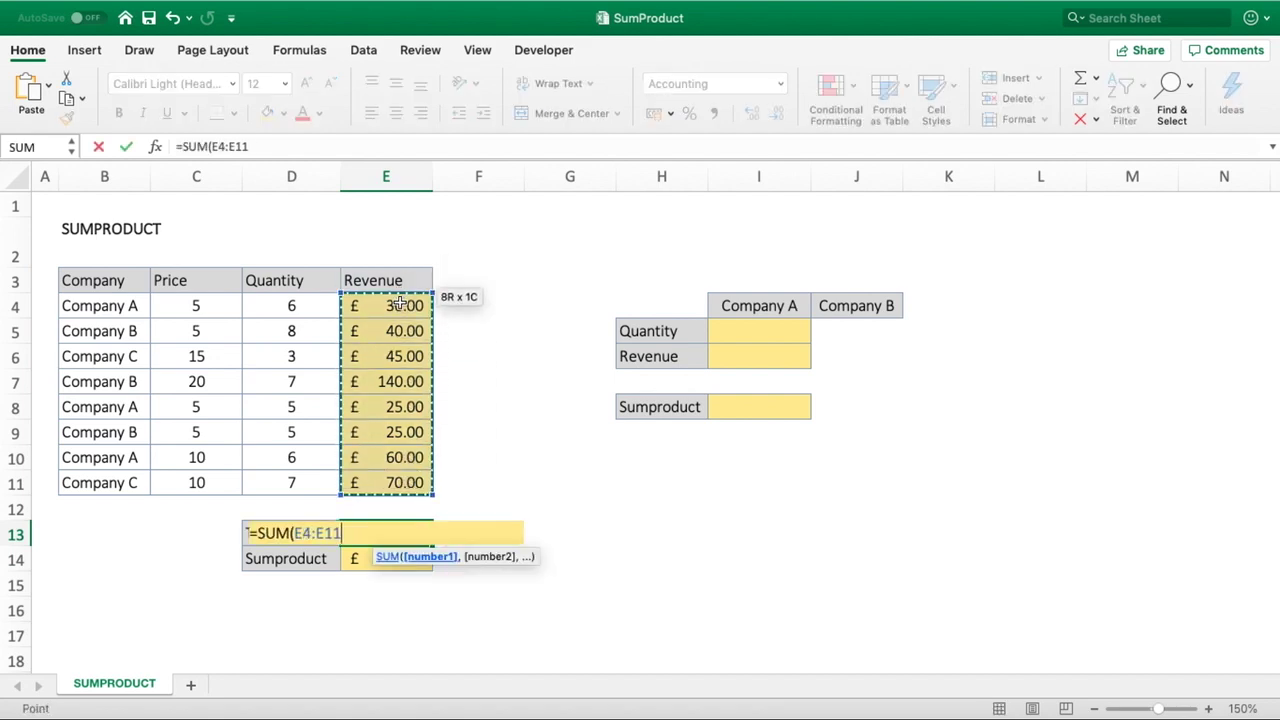
key("Return")
key("Return")
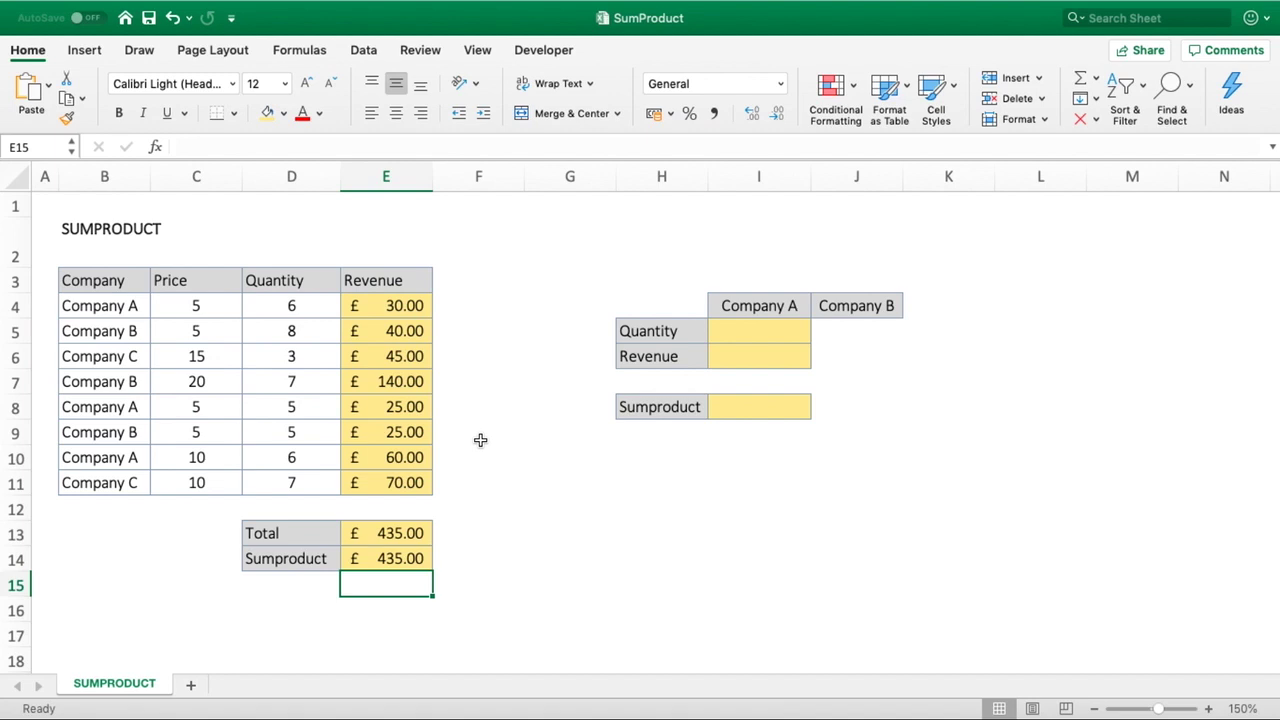
- Compare the SUMPRODUCT formula in E14 with the Total formula in E13 and the row formulas in the Revenue column
left_click(378, 556)
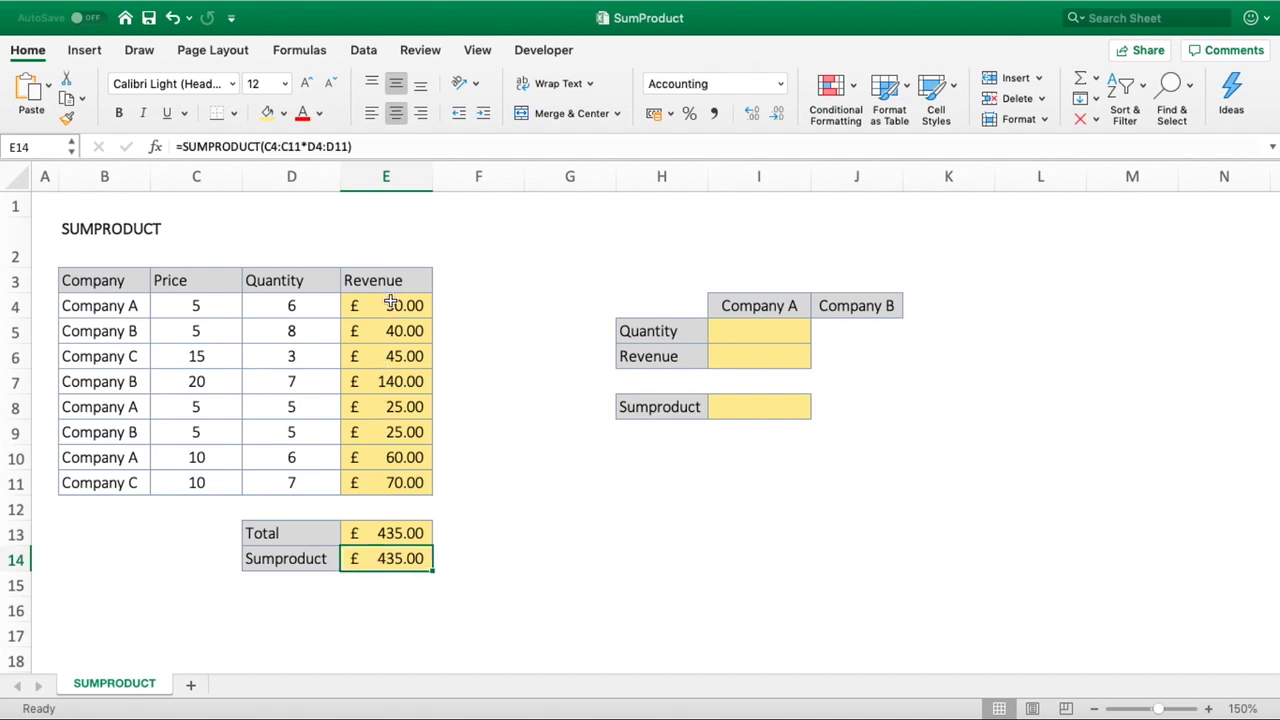
left_click_drag(392, 302, 393, 478)
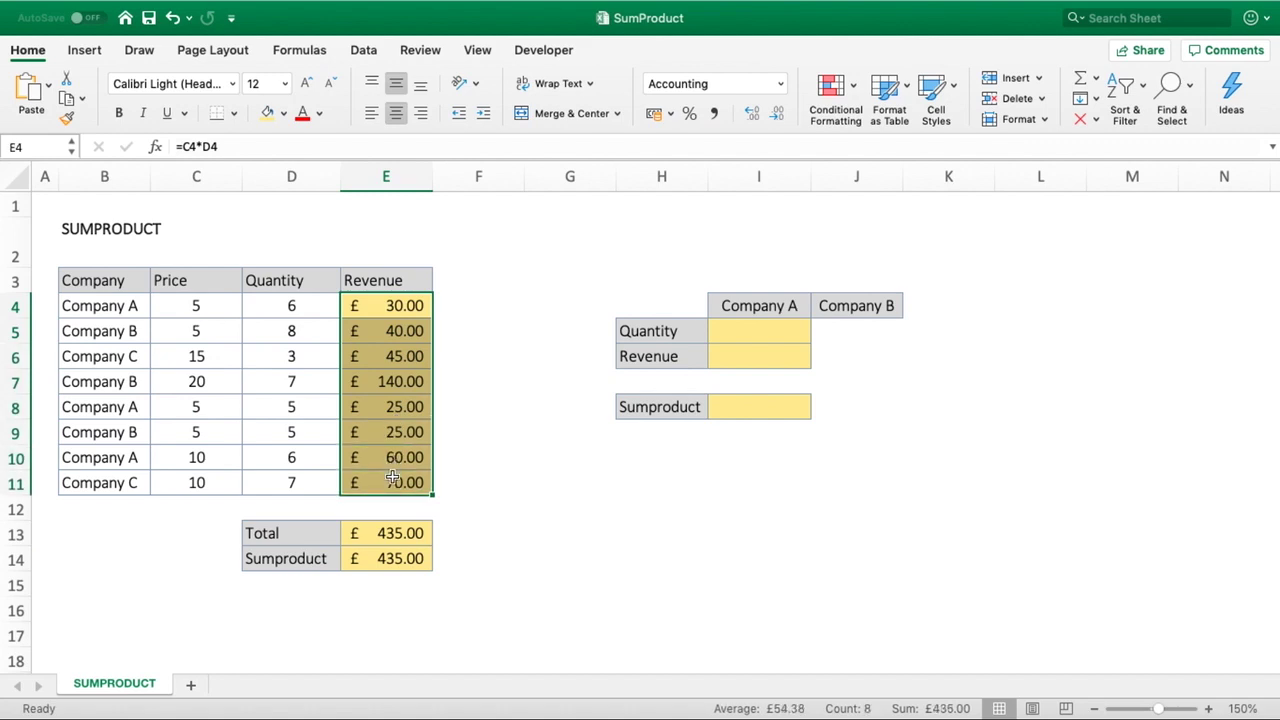
left_click(395, 366)
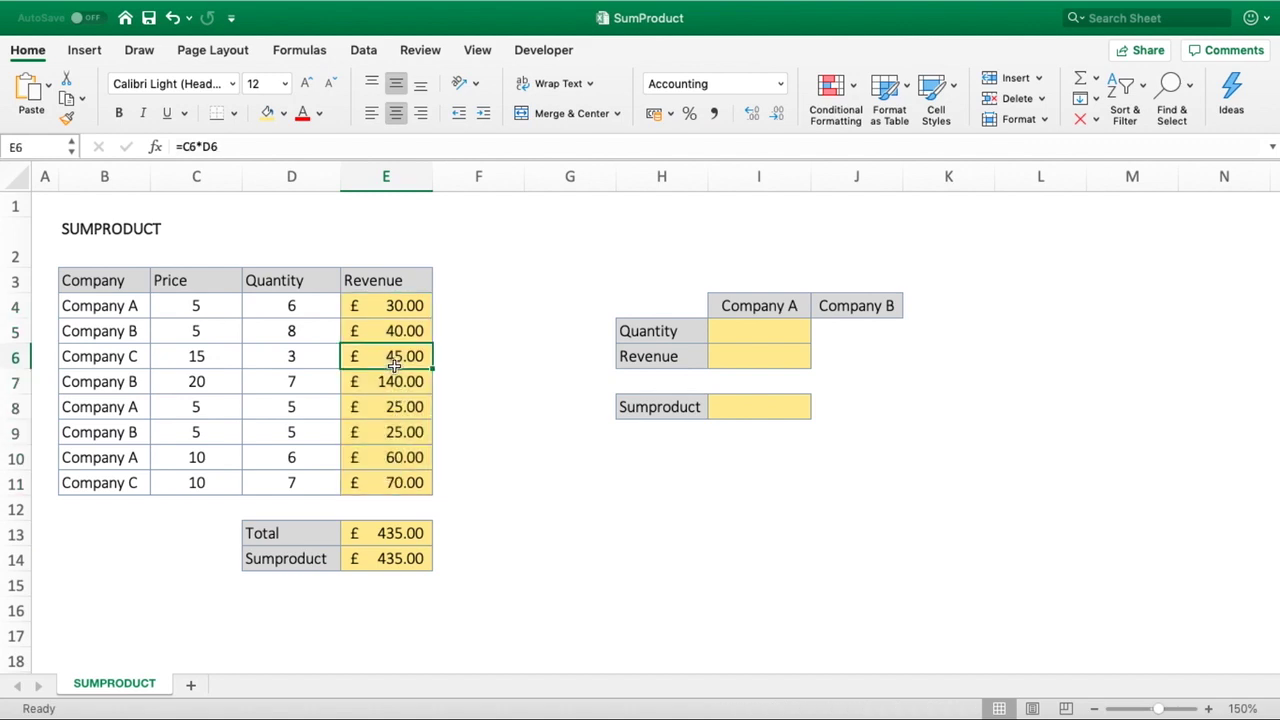
left_click(381, 530)
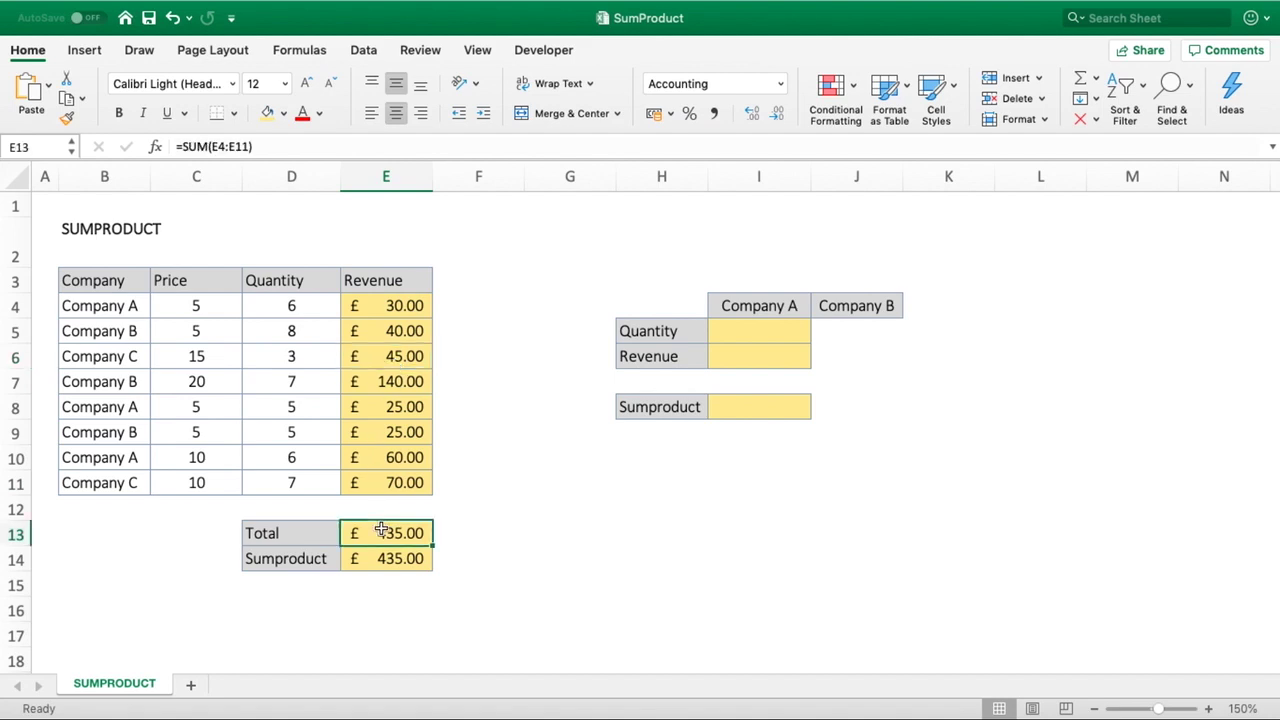
left_click(380, 558)
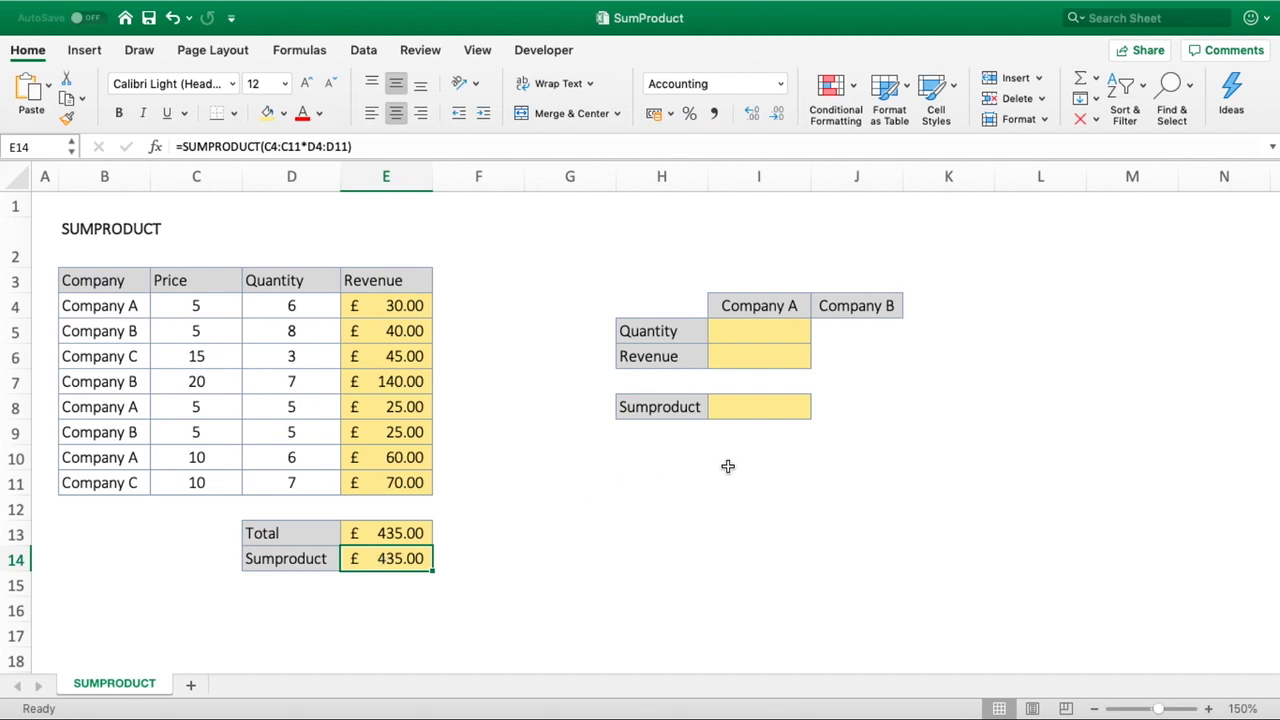
left_click(737, 413)
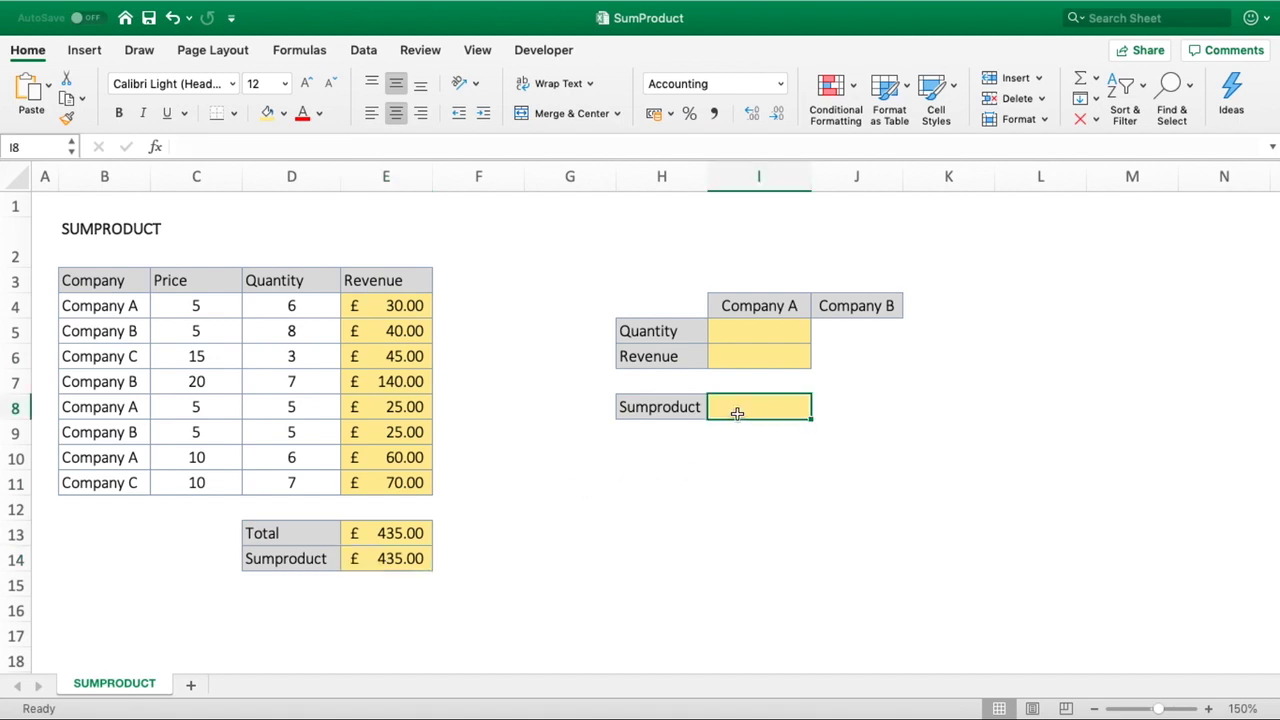
left_click(401, 560)
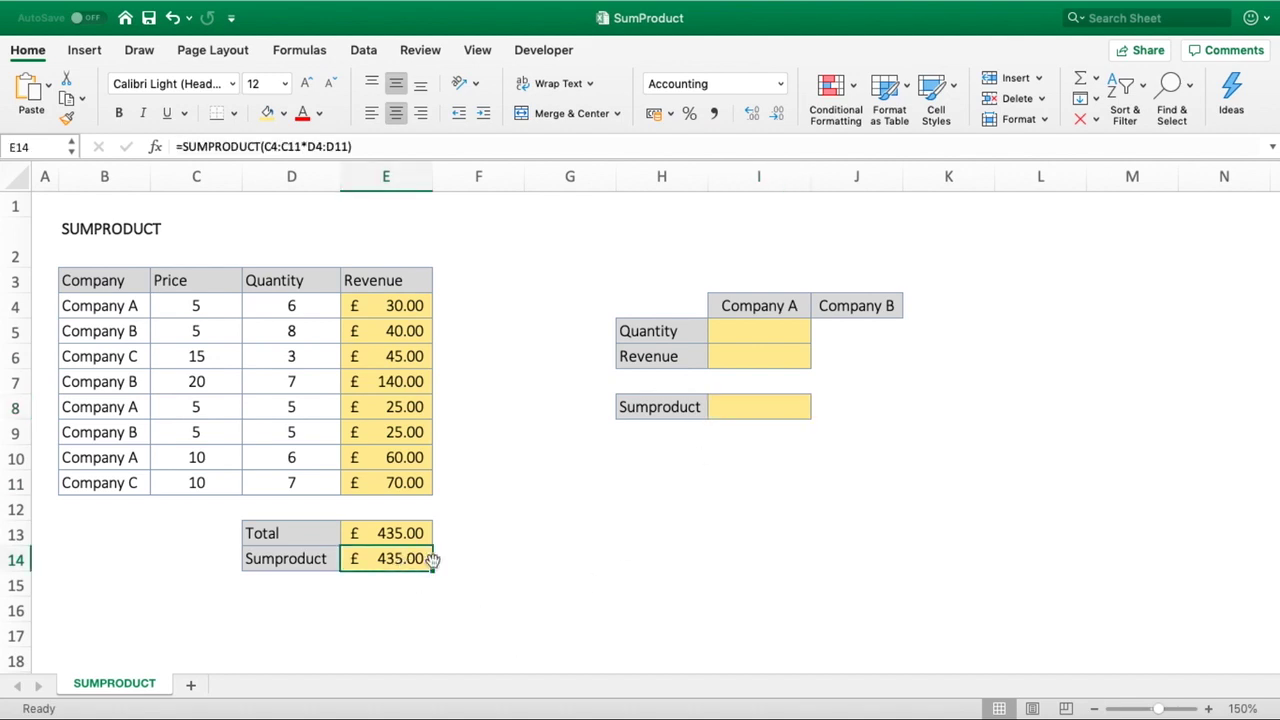
- Enter =SUMPRODUCT((B4:B11=I4)*E4:E11) in the Sumproduct cell I8 to add up the revenue of Company A only
left_click(724, 410)
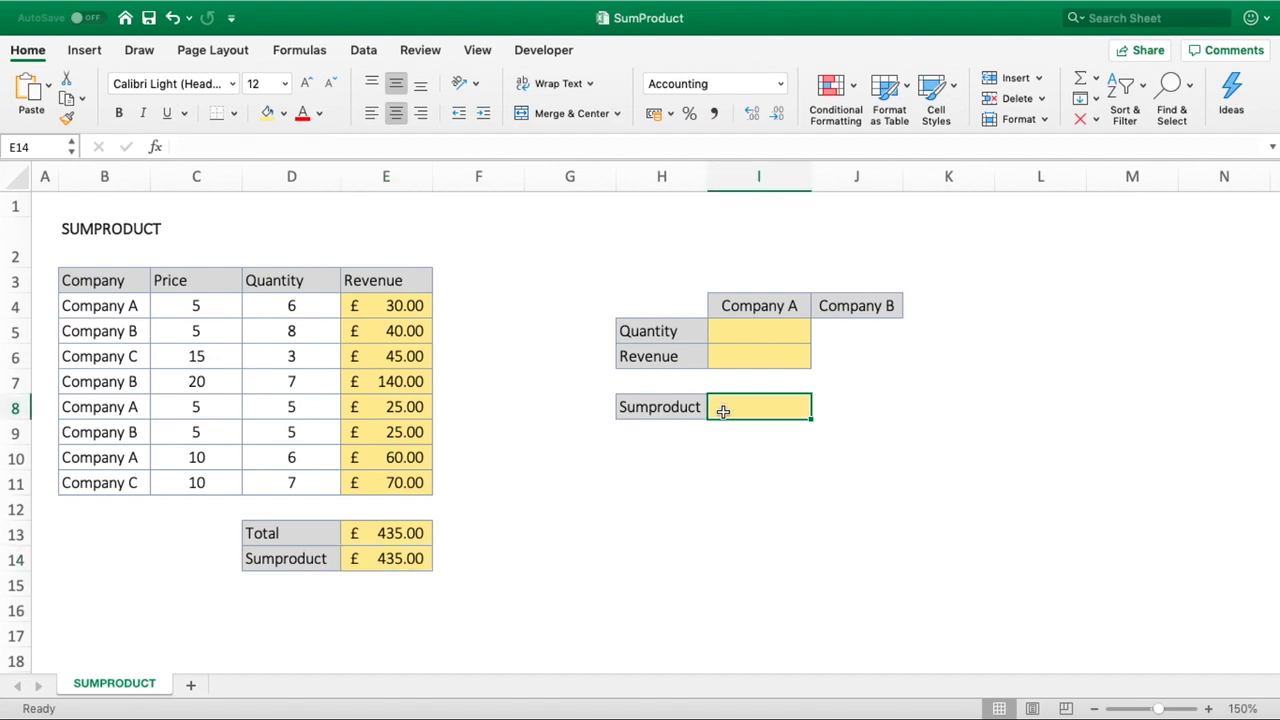
type("=SUMPRODC")
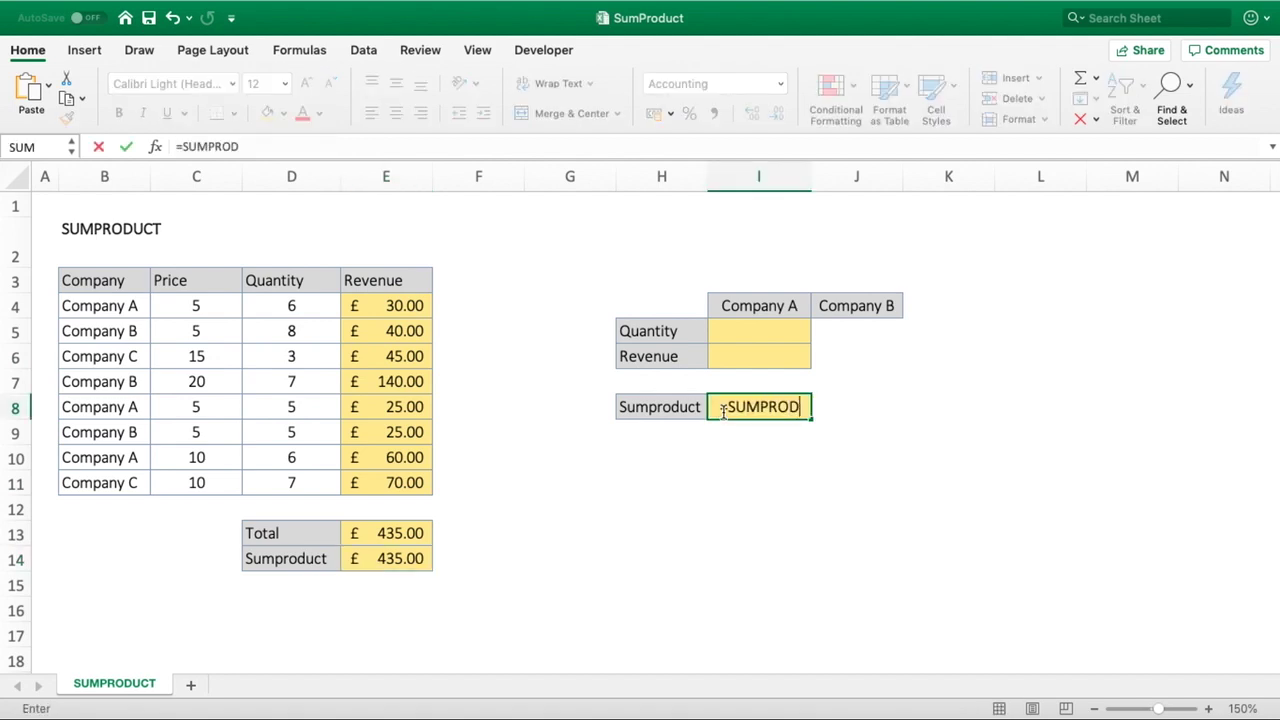
key("BackSpace")
key("BackSpace")
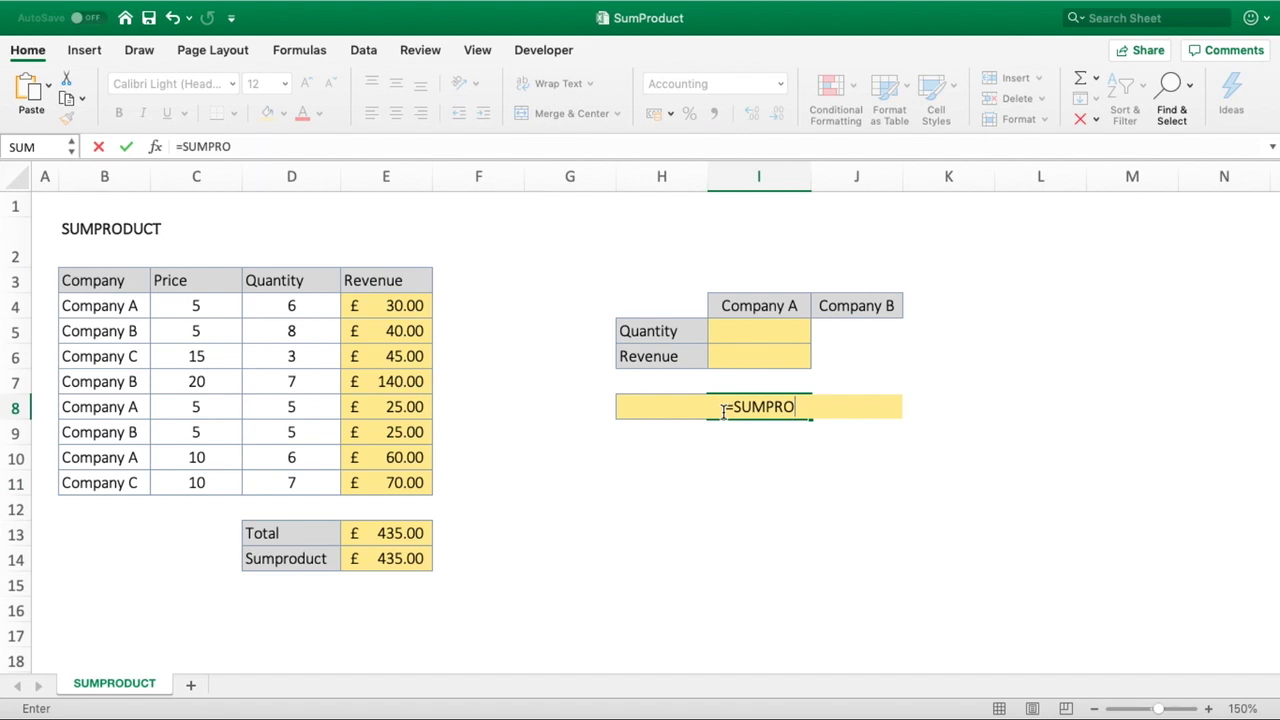
type("DUCT")
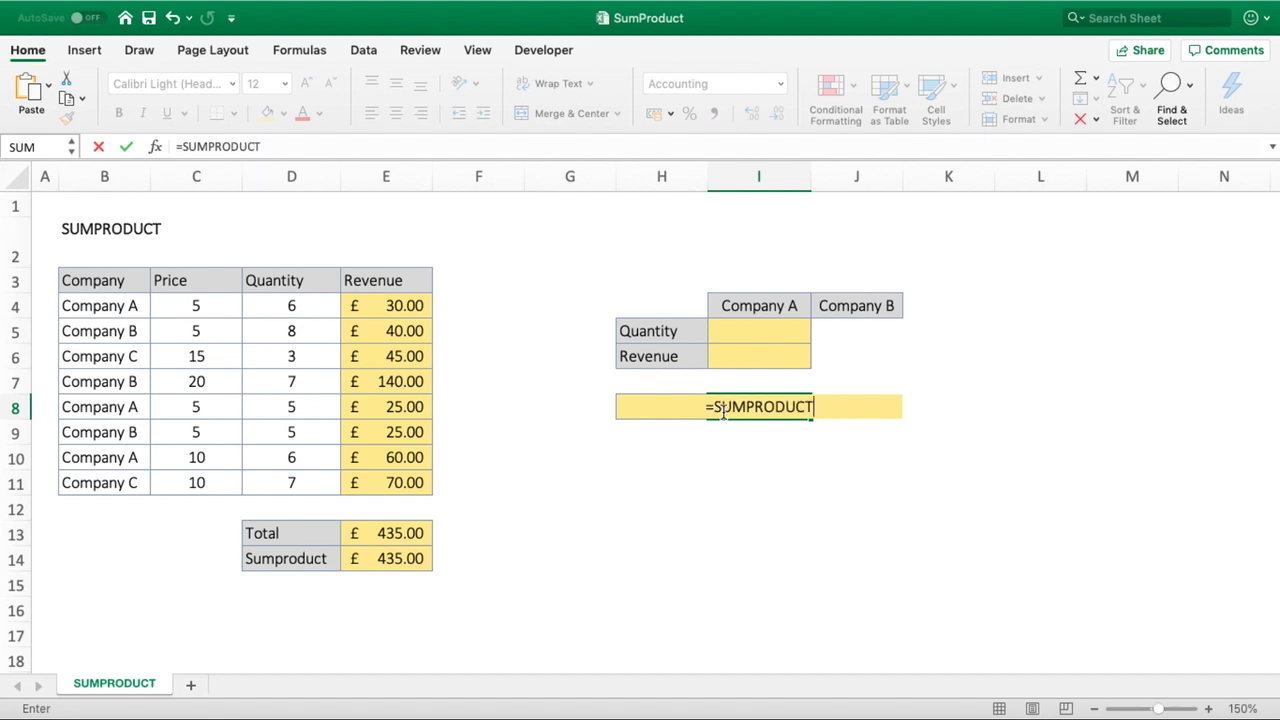
type("(")
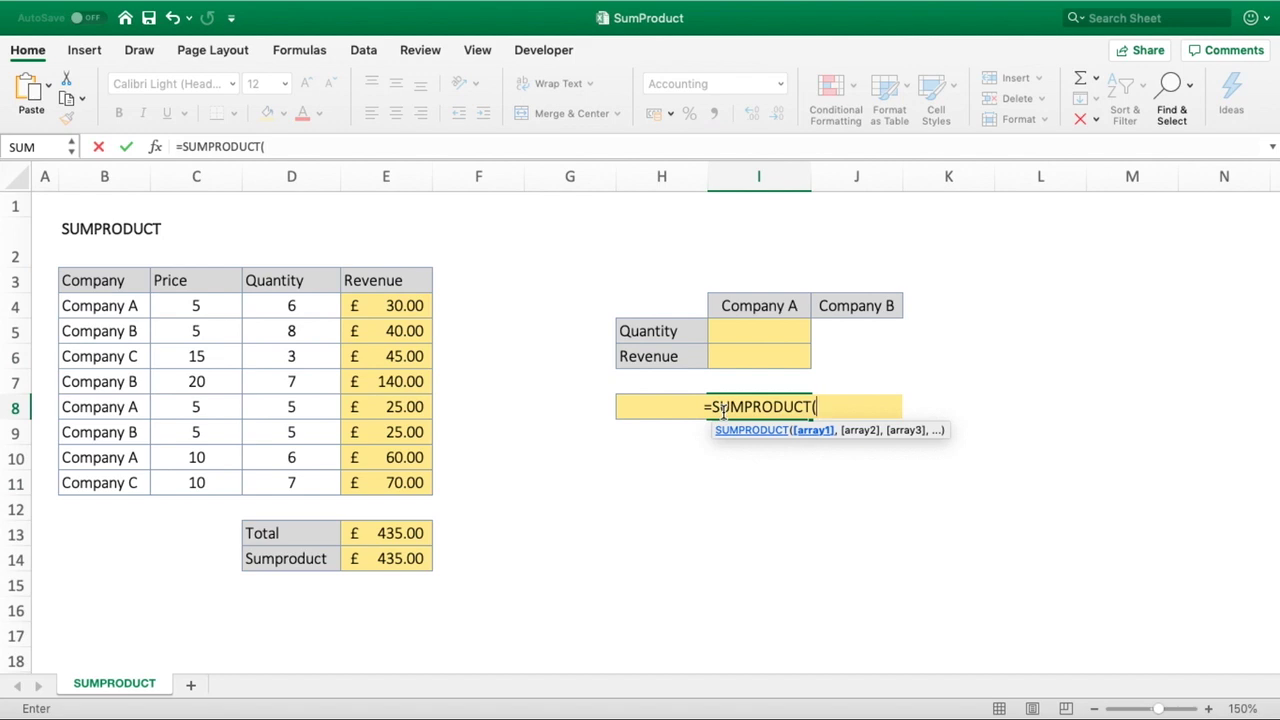
type("(")
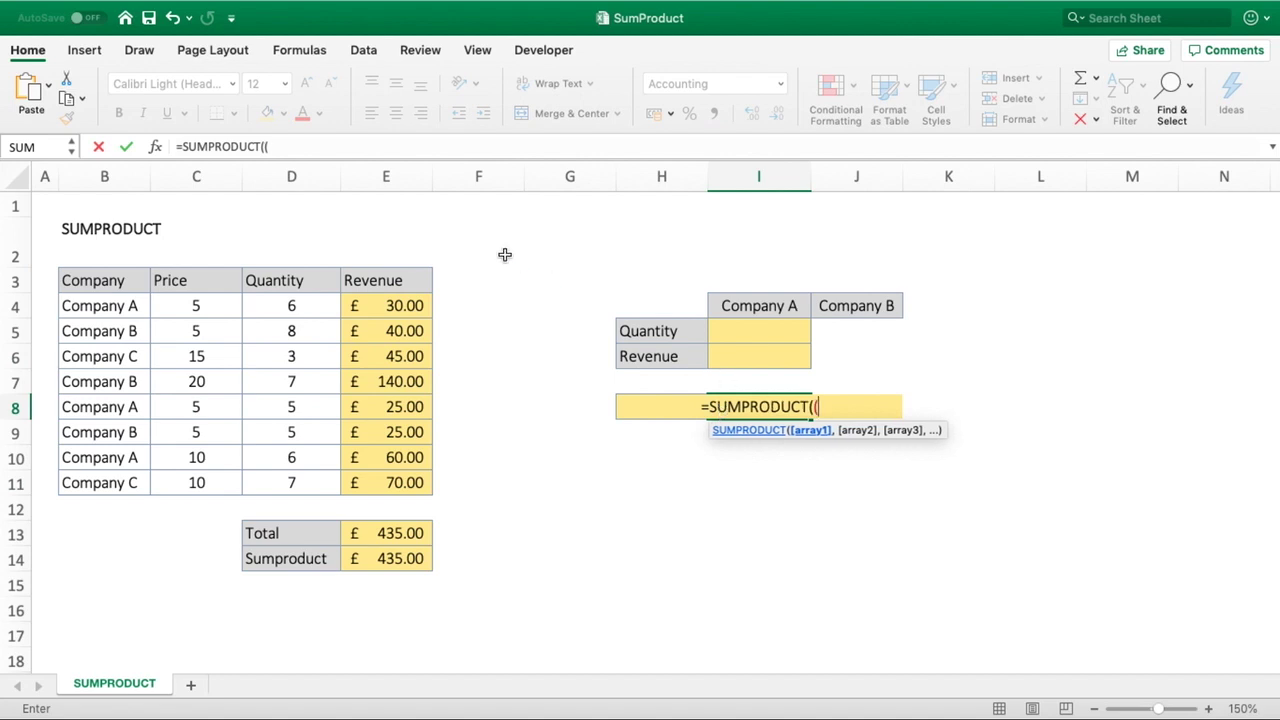
left_click_drag(100, 305, 104, 481)
type("=")
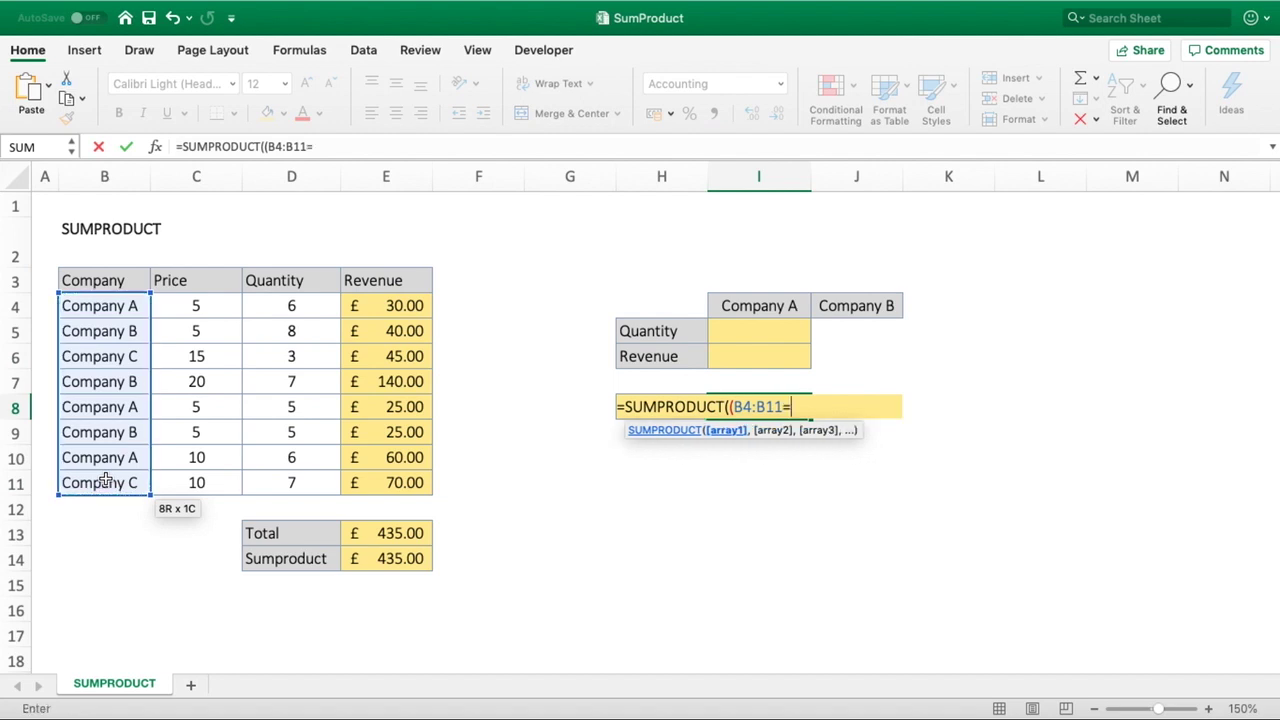
left_click(772, 306)
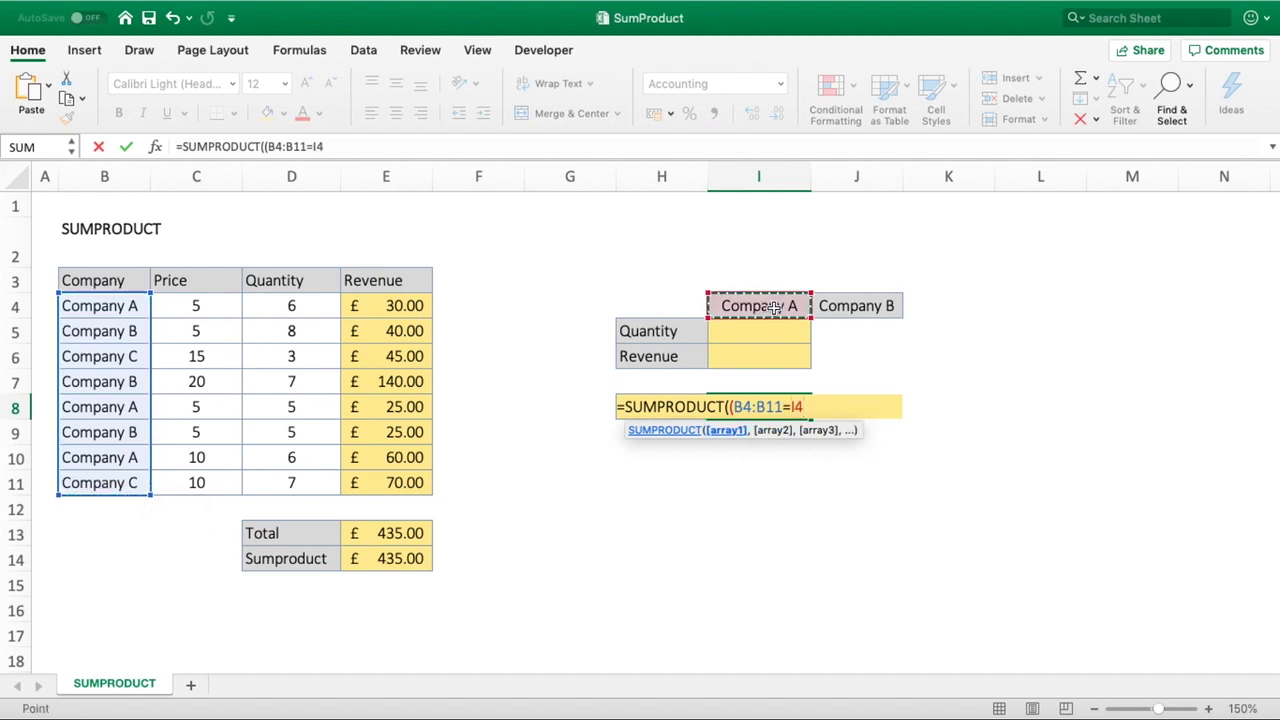
type(")")
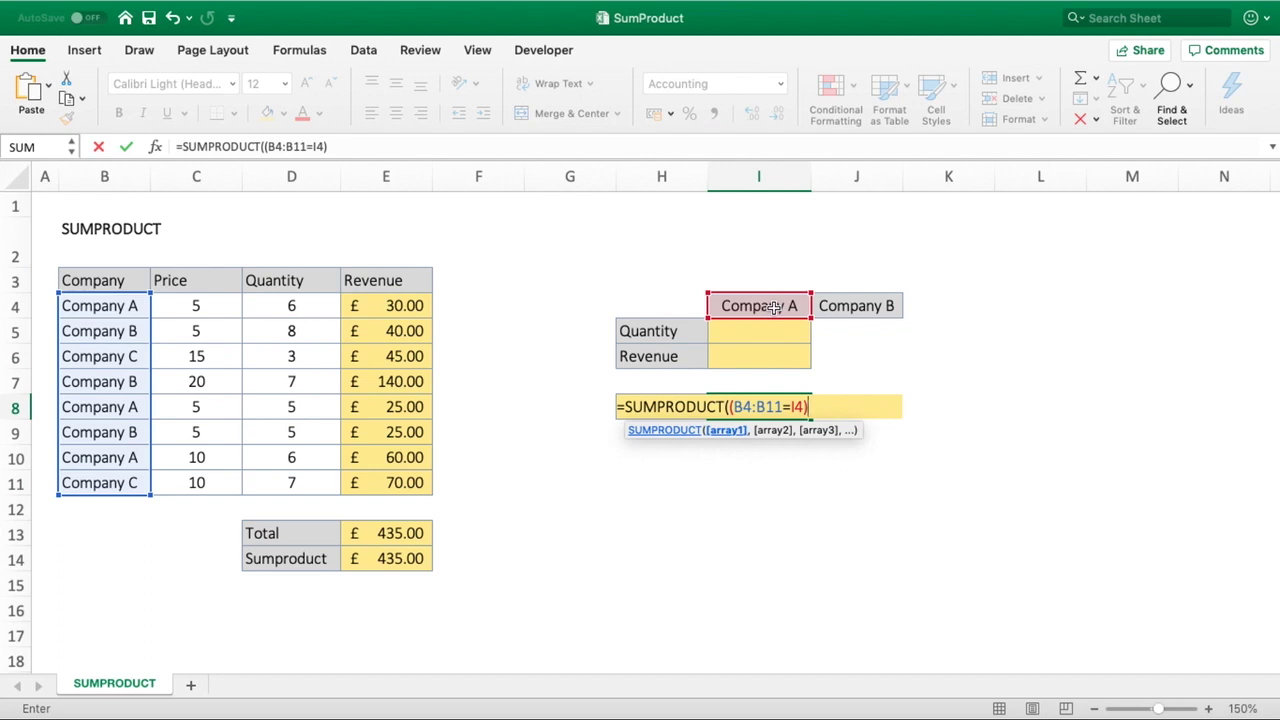
type("*")
left_click_drag(383, 305, 389, 482)
key("Return")
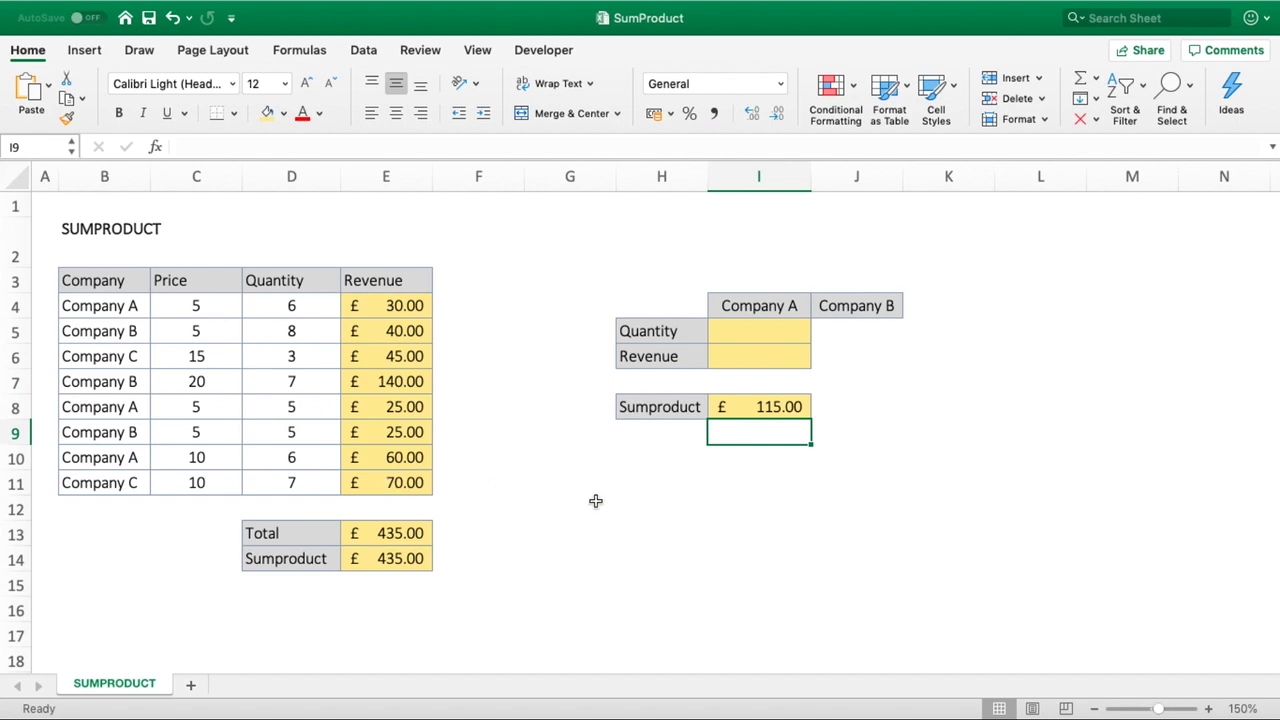
- Replace E4:E11 in the I8 formula with price times quantity, making it =SUMPRODUCT((B4:B11=I4)*C4:C11*D4:D11)
left_click(770, 410)
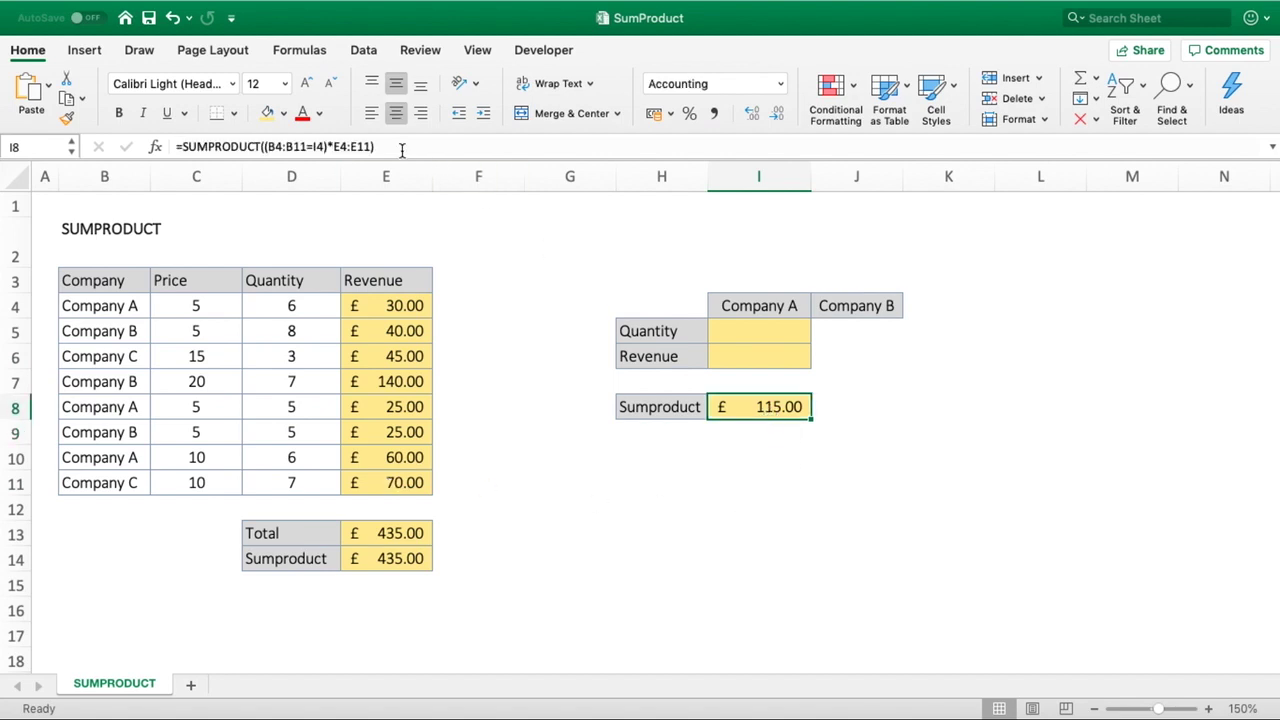
left_click_drag(400, 149, 335, 149)
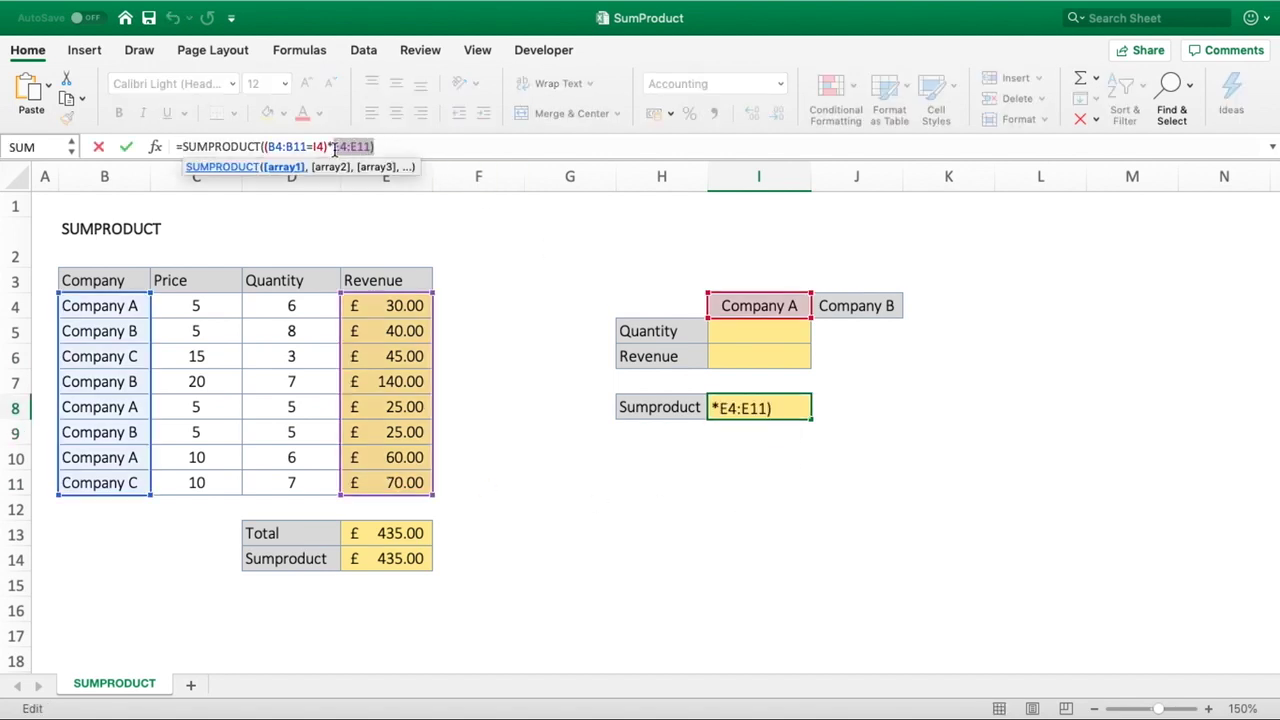
key("BackSpace")
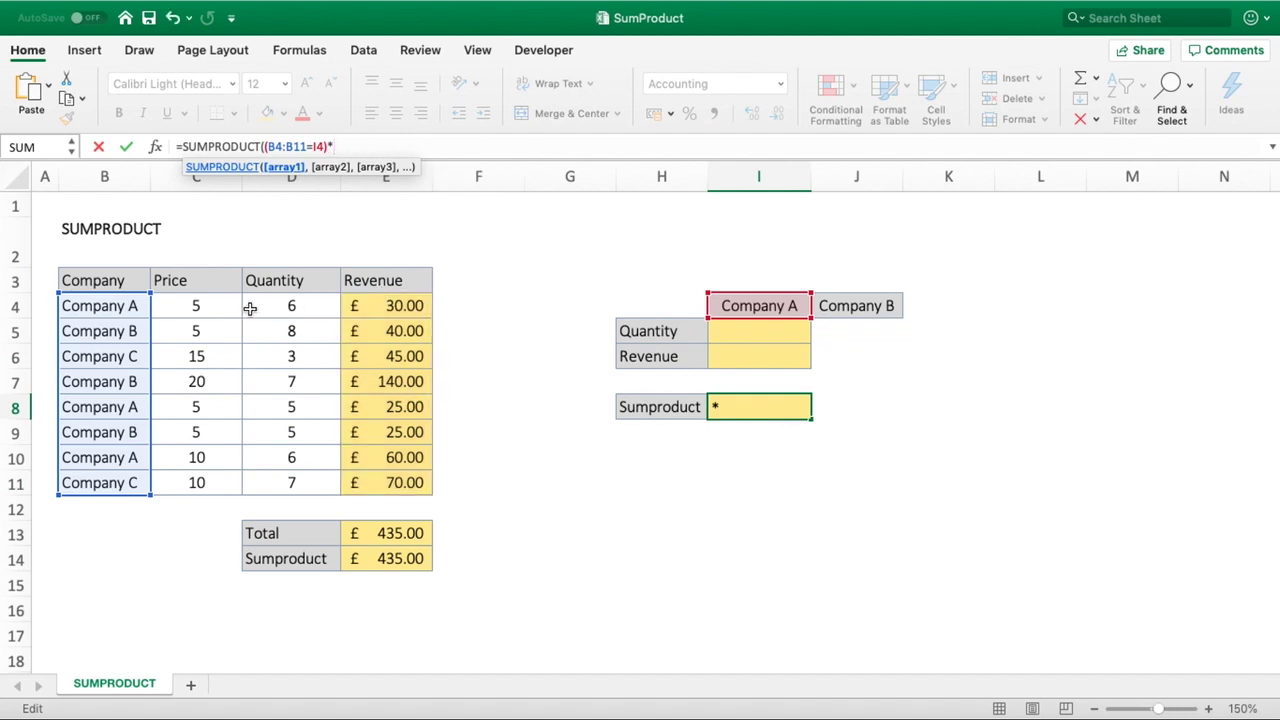
left_click_drag(223, 305, 208, 483)
type("*")
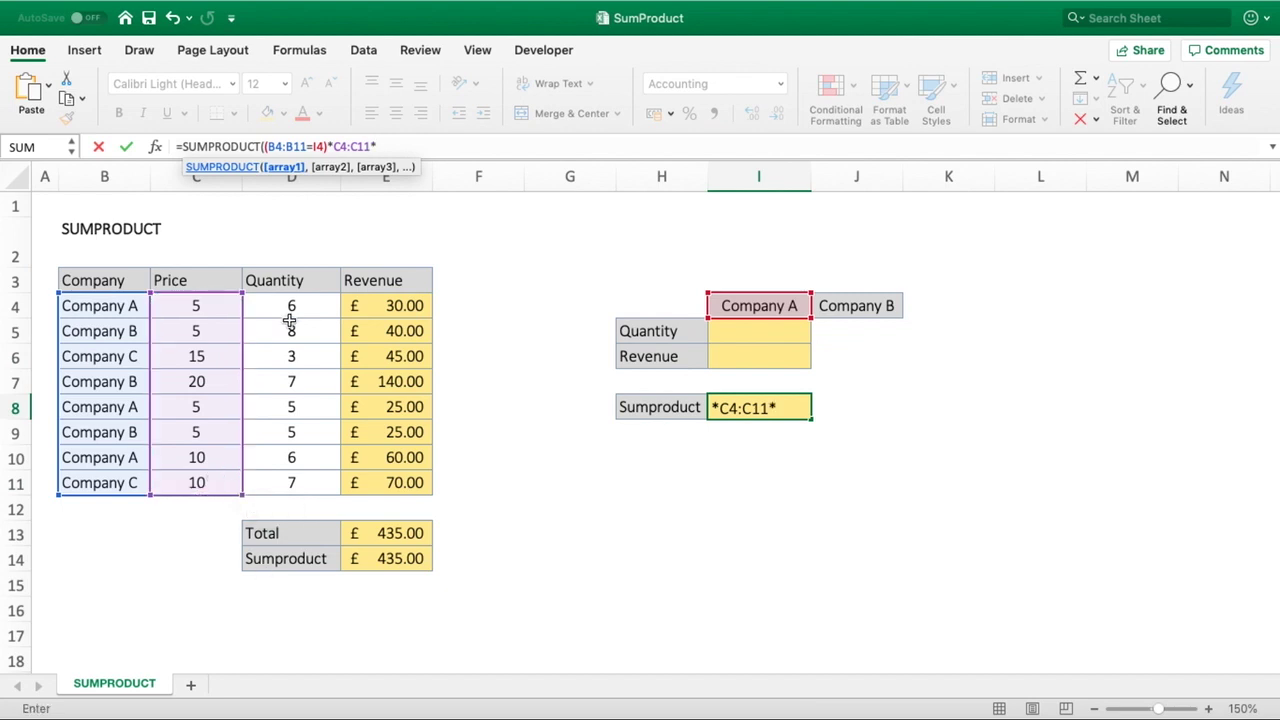
left_click_drag(289, 306, 287, 480)
type(")")
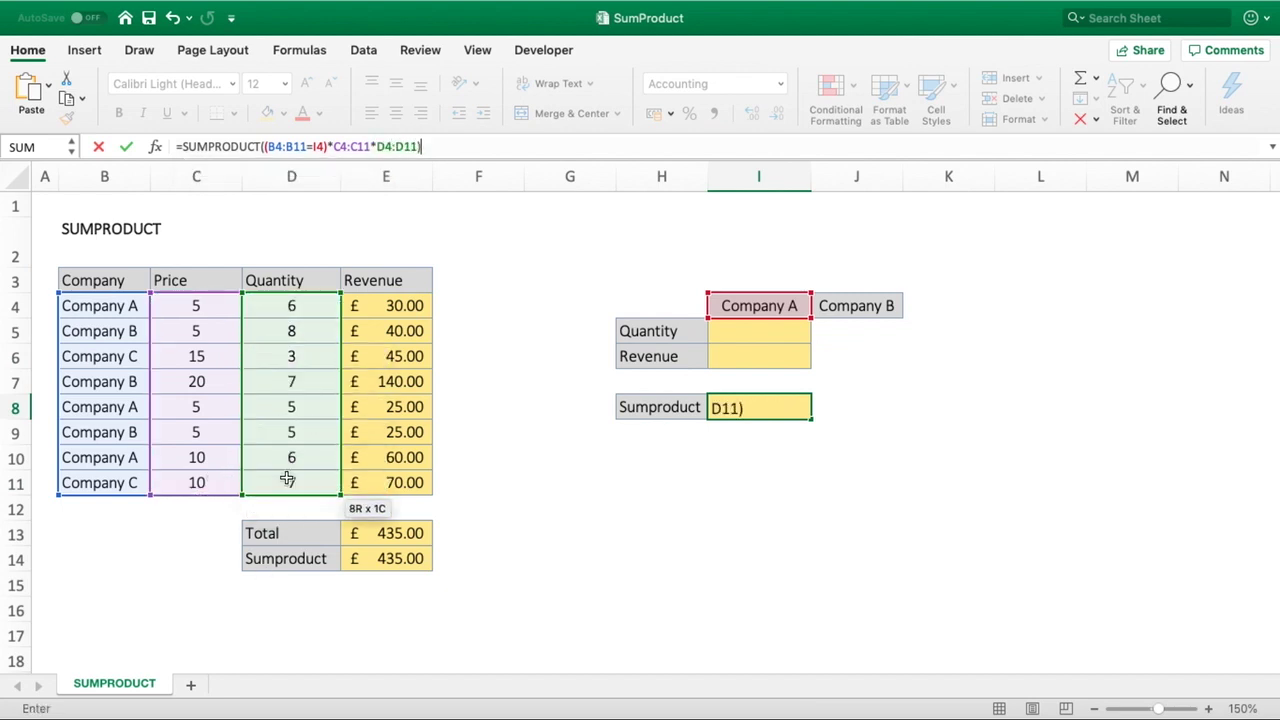
key("Return")
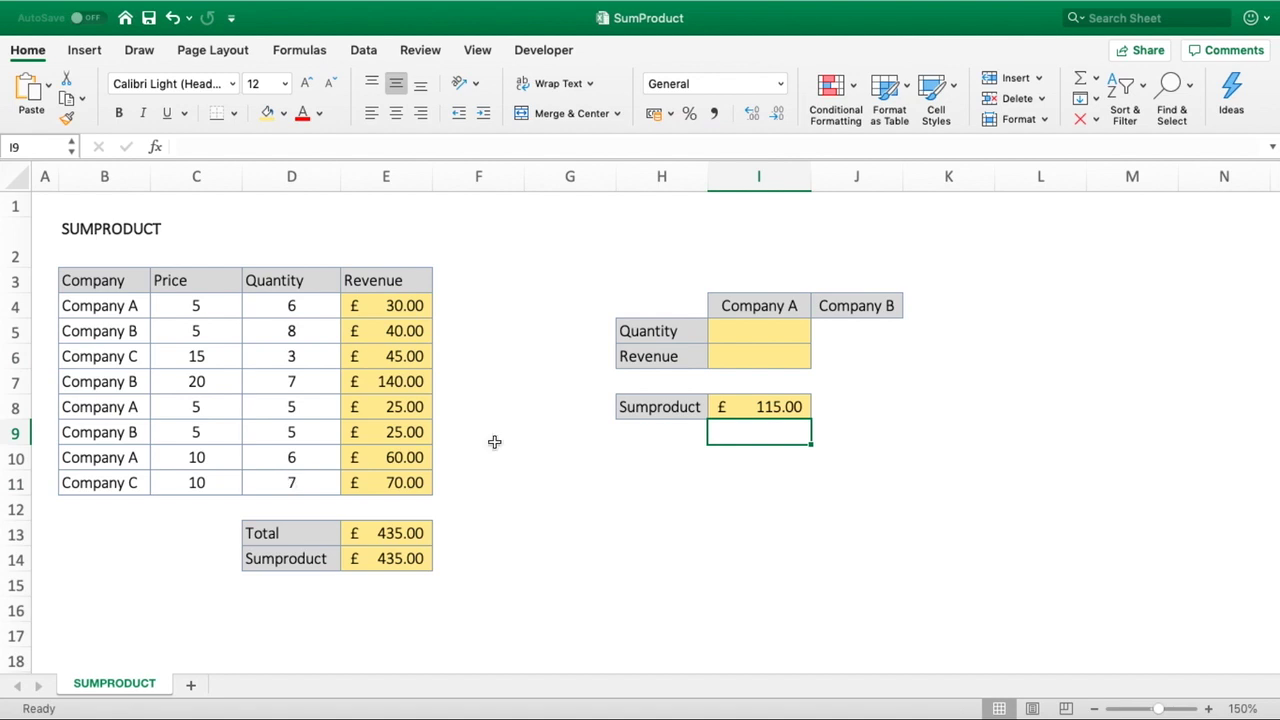
- Wrap the Company A condition (B4:B11=I4) in the I8 formula in an additional pair of parentheses
left_click(790, 407)
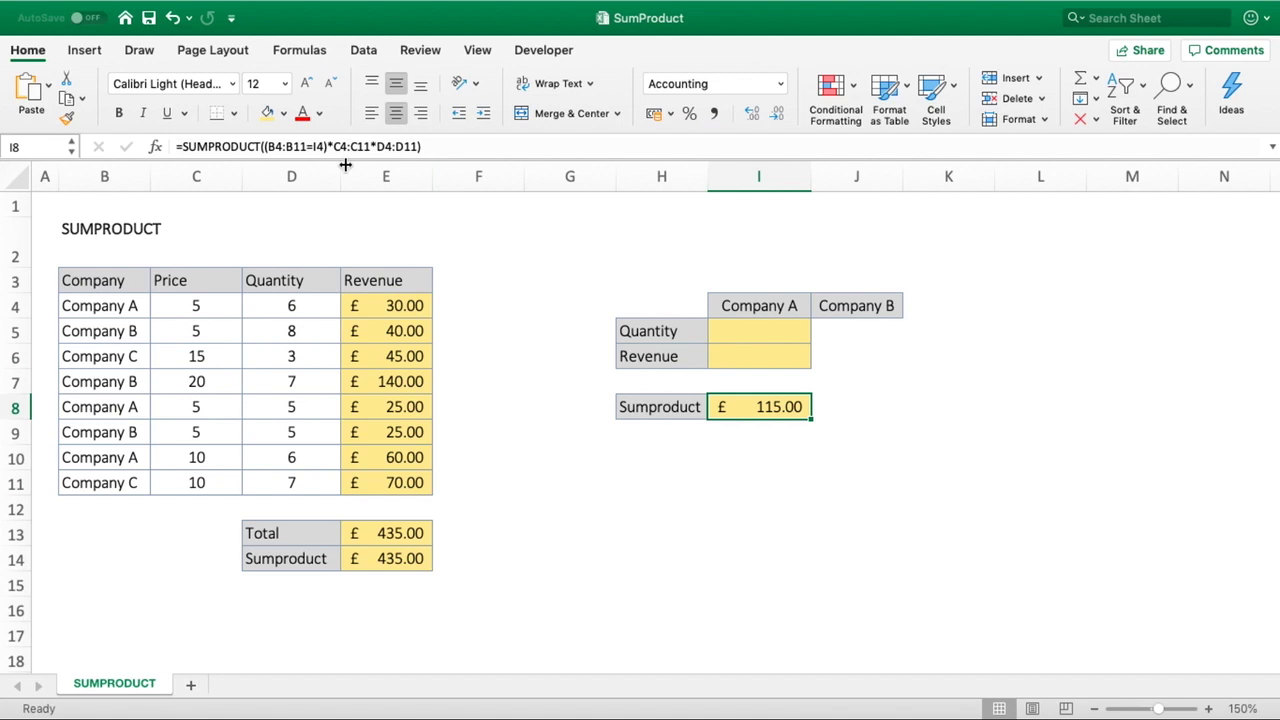
left_click(268, 146)
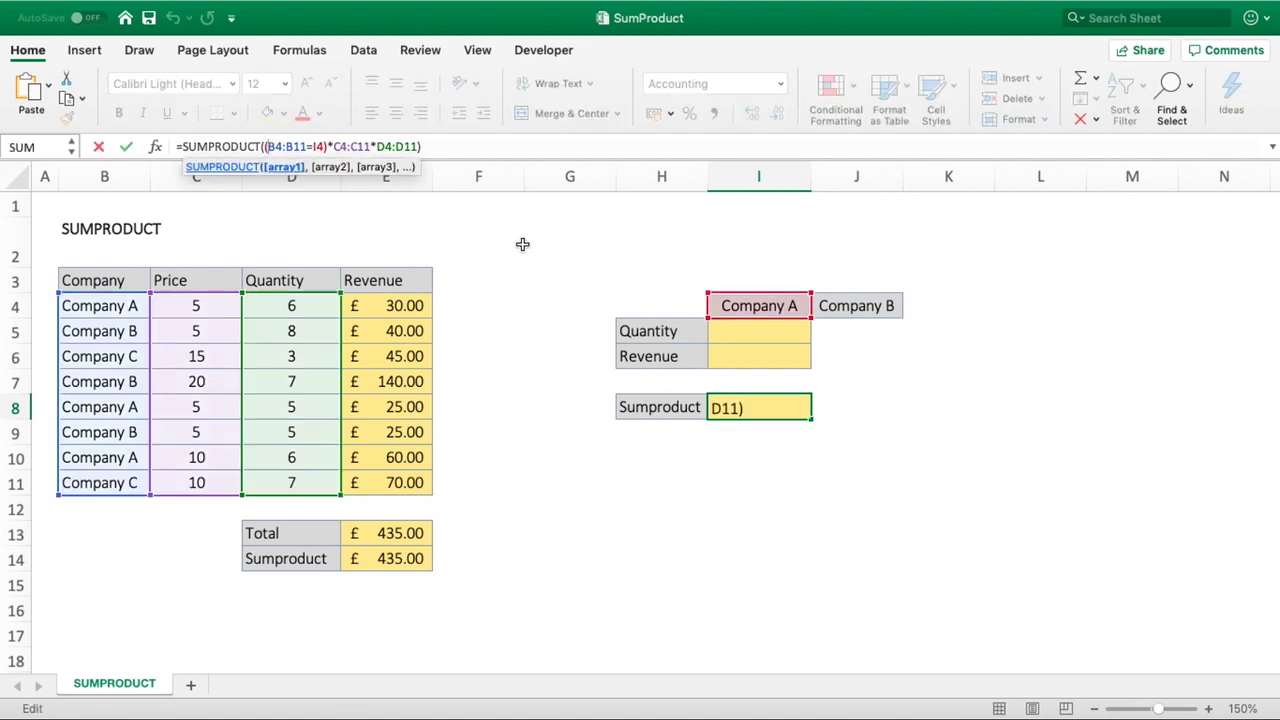
type("(")
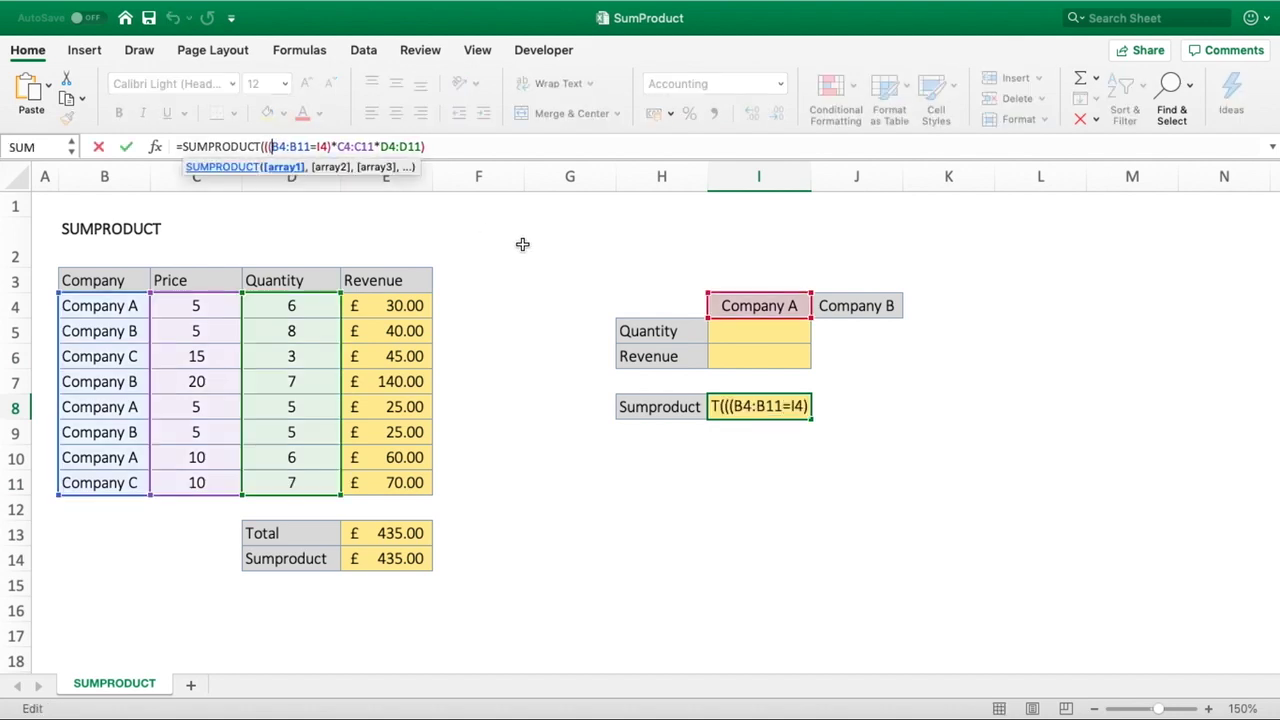
left_click(329, 146)
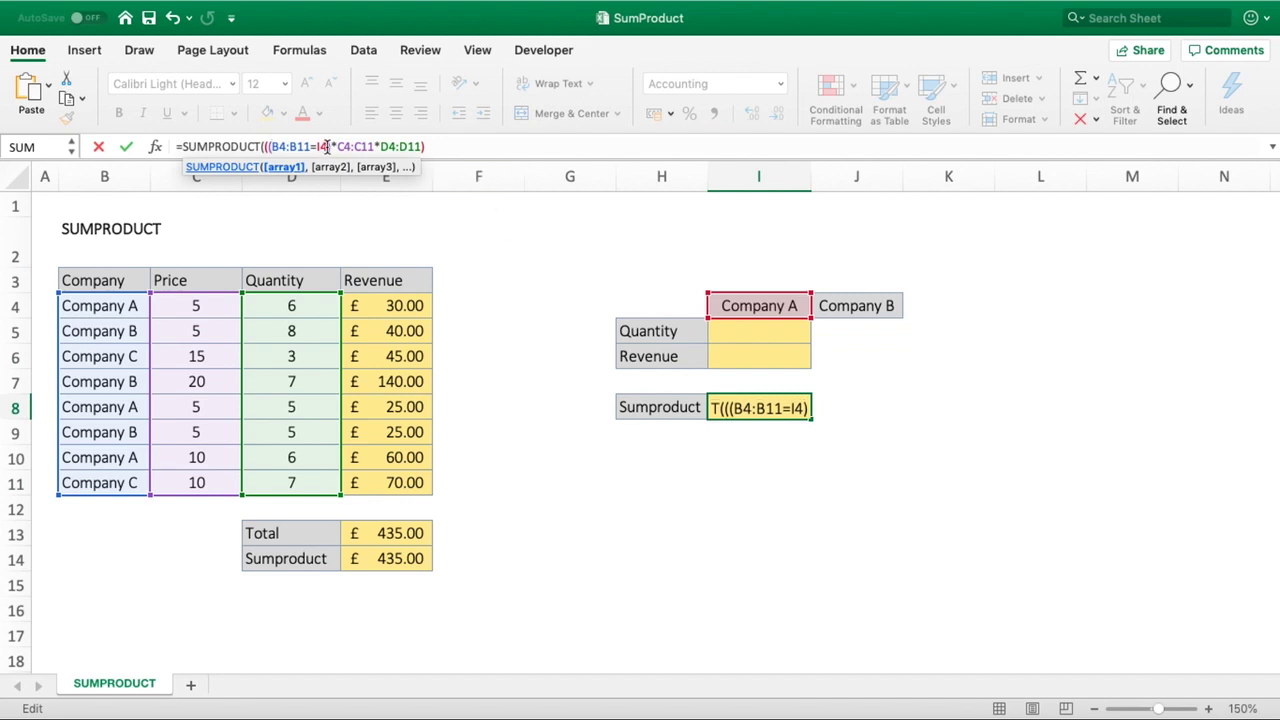
type(")")
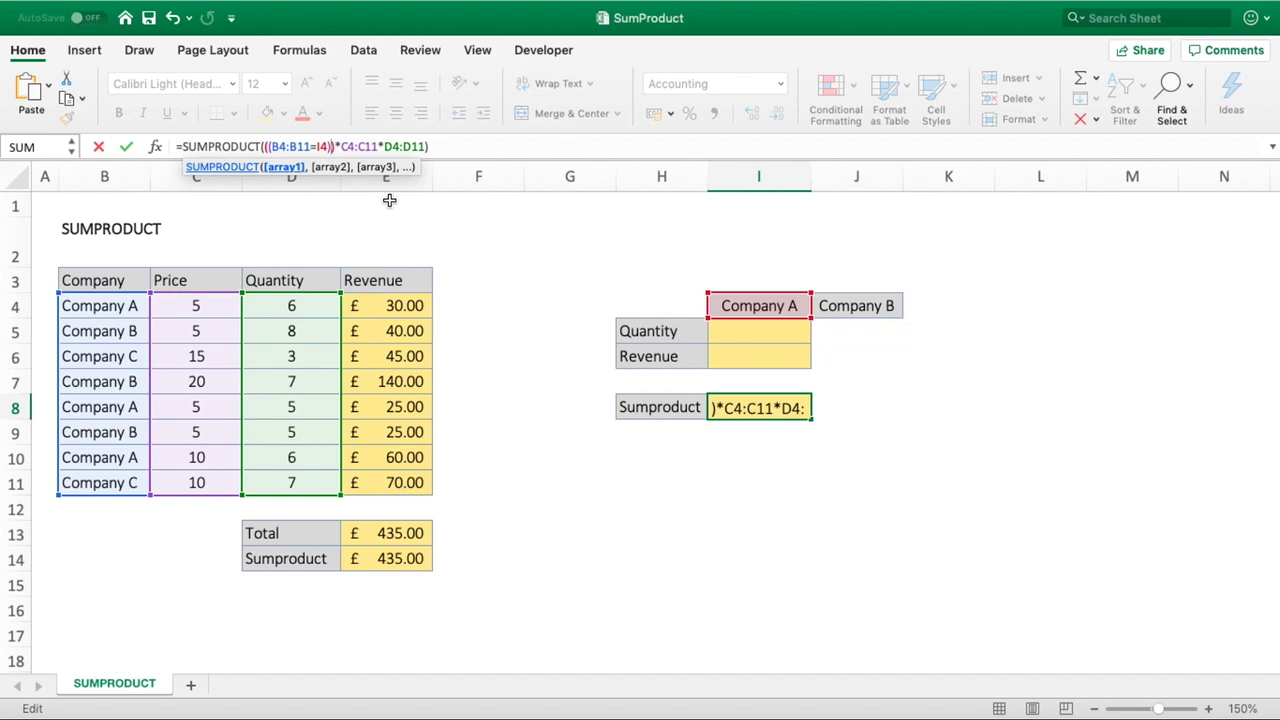
- Add Company B as an OR condition in I8, completing =SUMPRODUCT(((B4:B11=I4)+(B4:B11=J4))*C4:C11*D4:D11)
type("+")
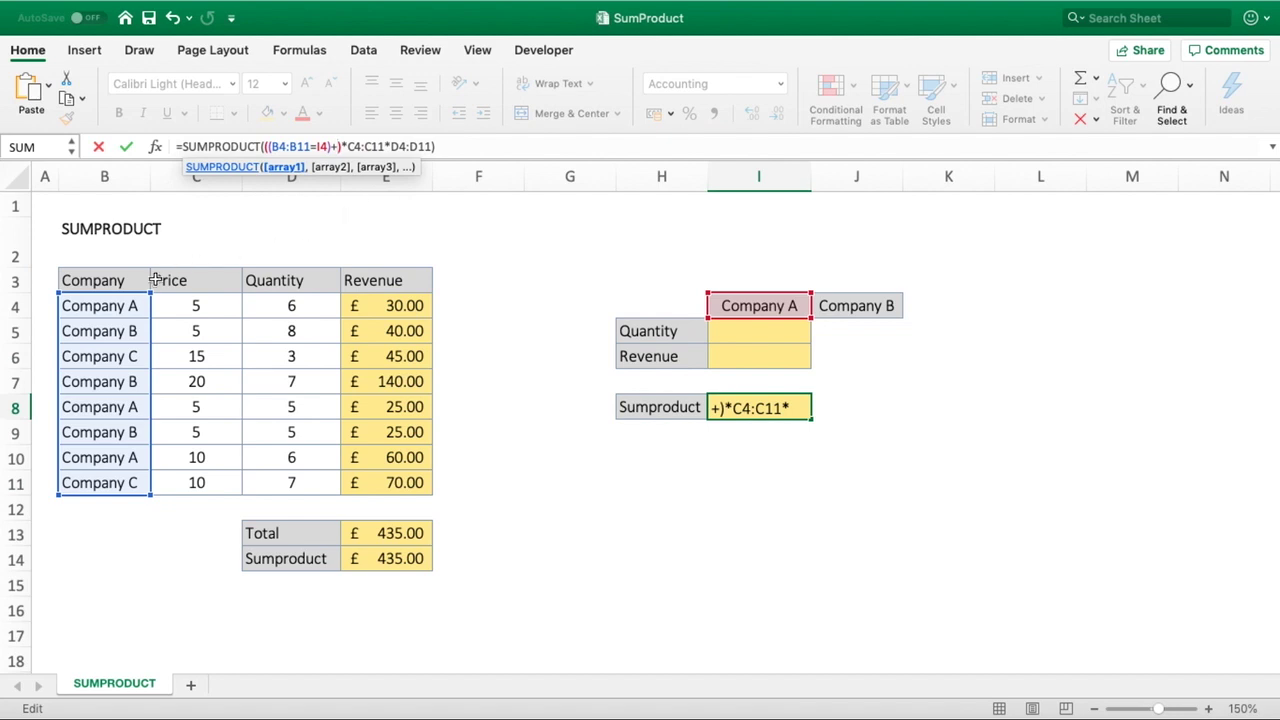
type("(")
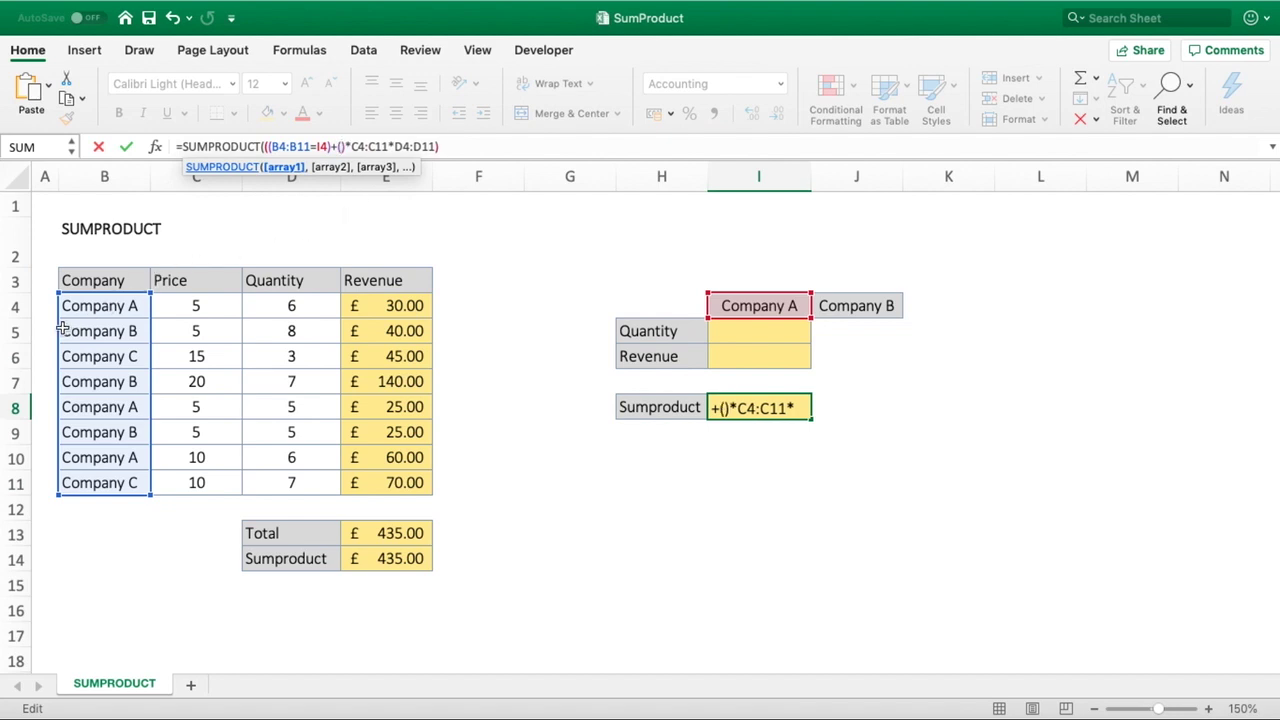
left_click_drag(80, 305, 84, 478)
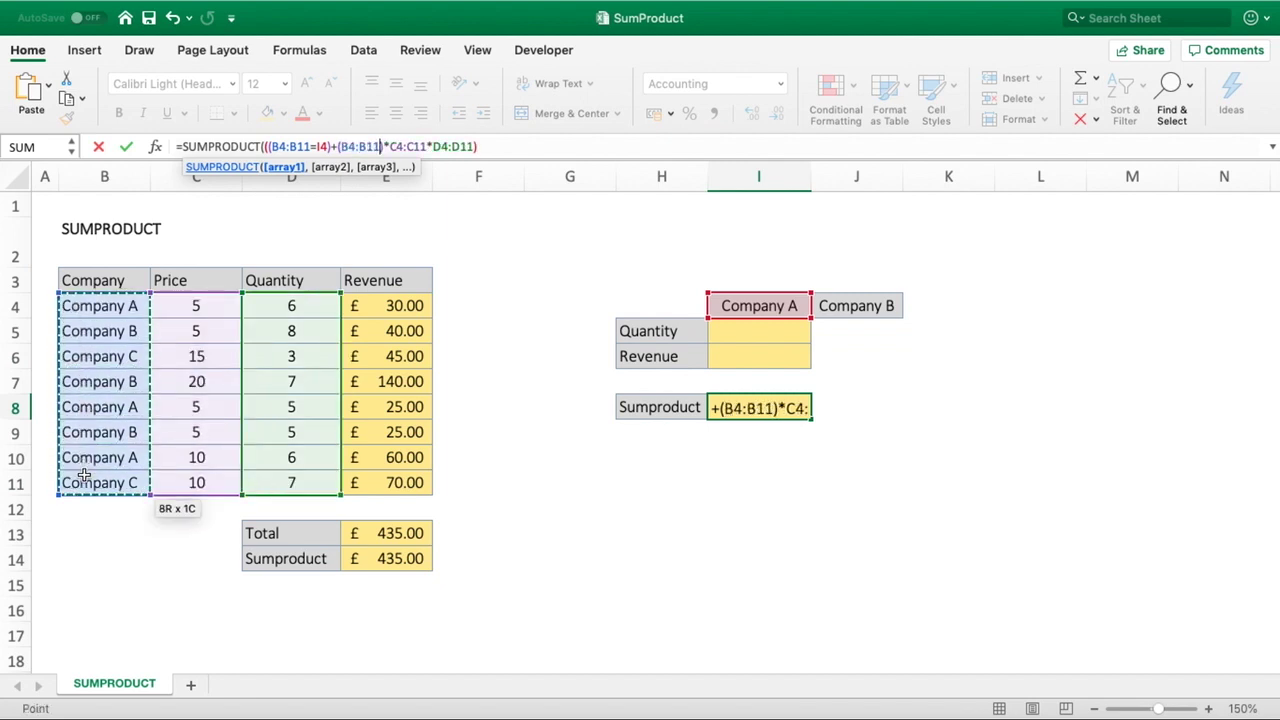
type("=")
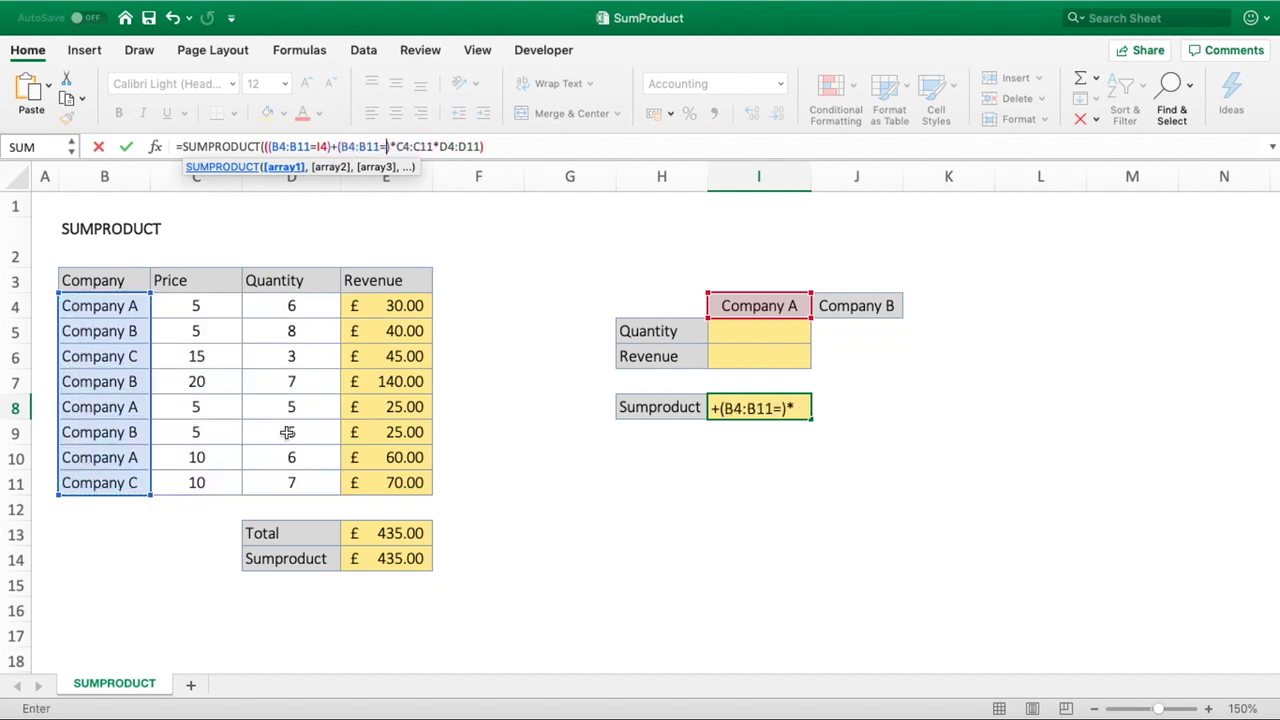
left_click(857, 305)
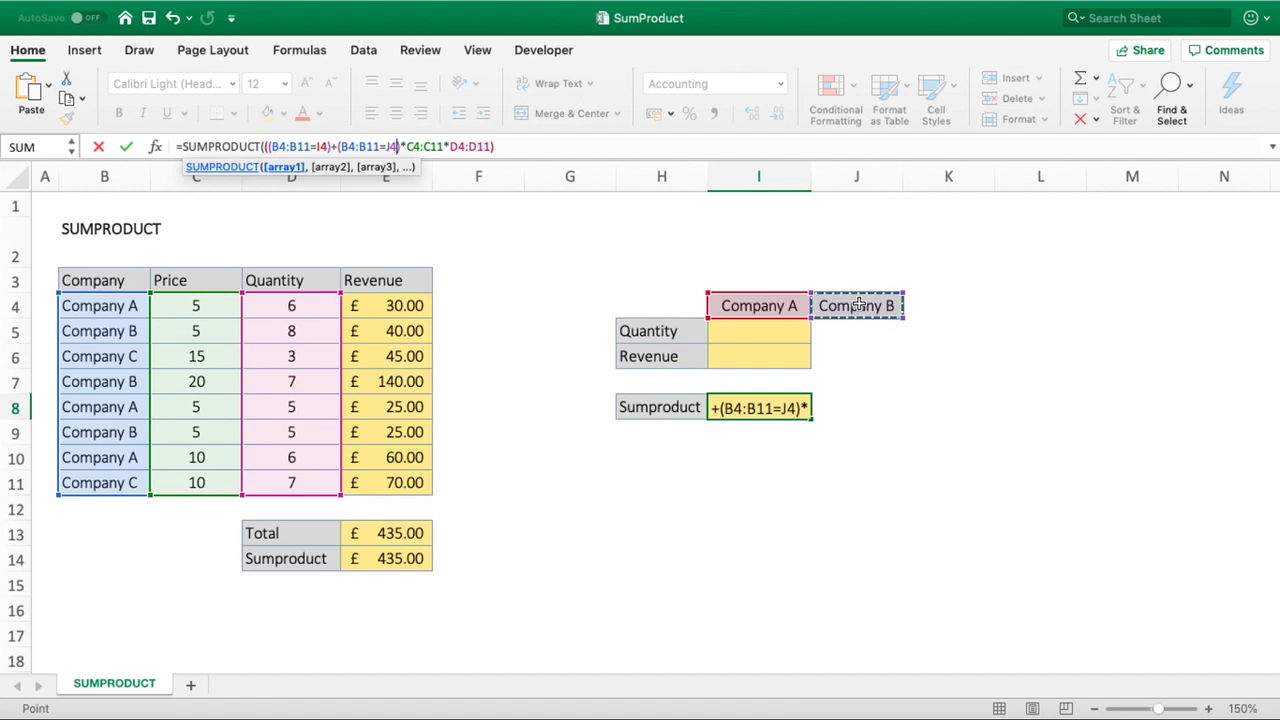
type(")")
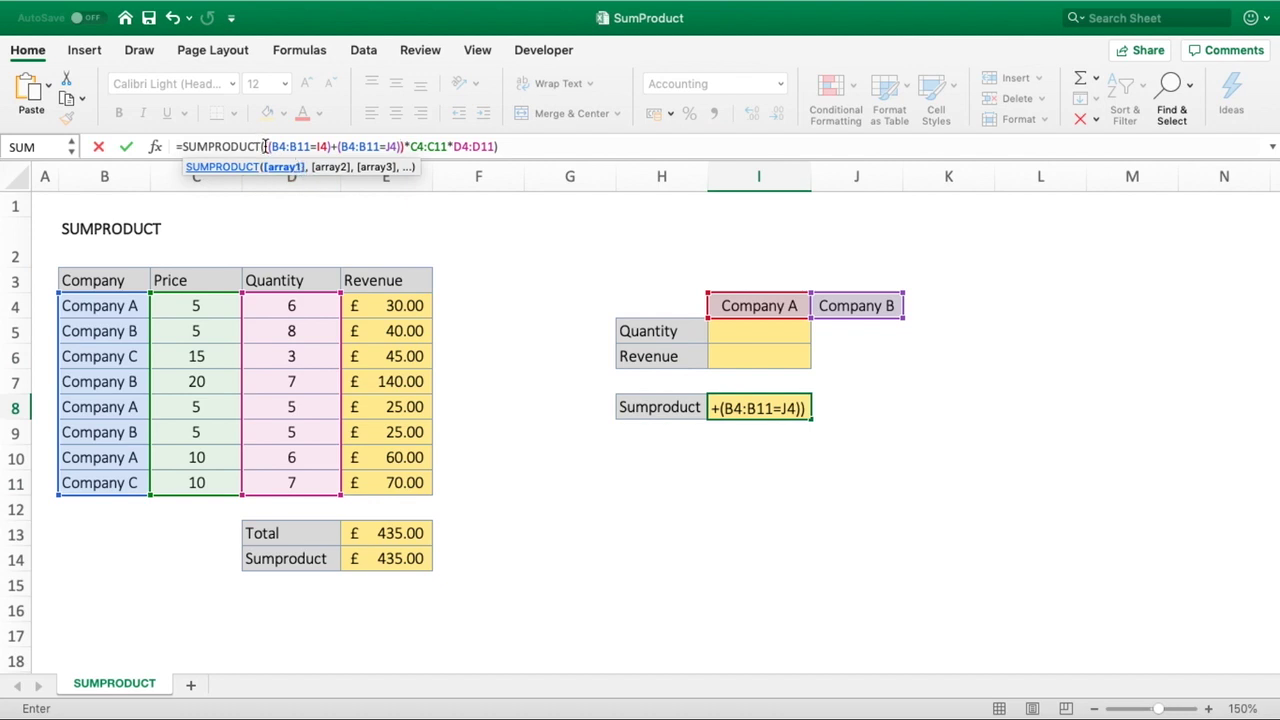
left_click_drag(265, 146, 406, 146)
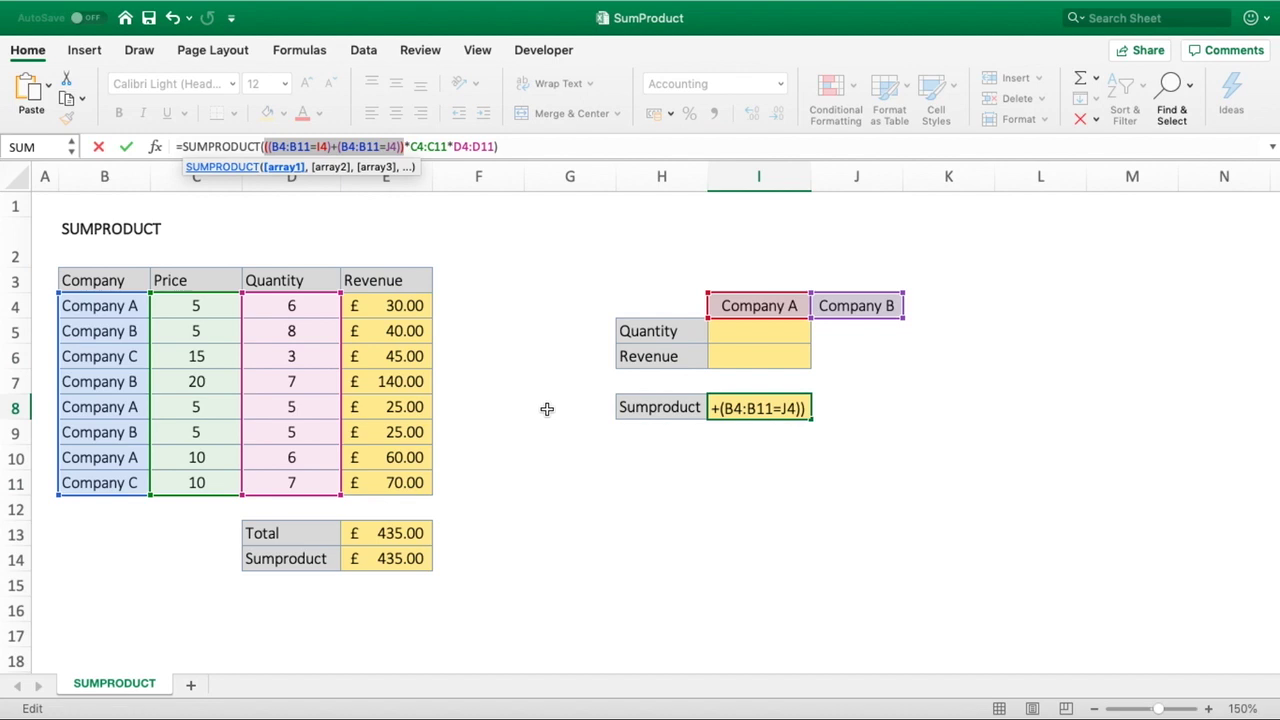
left_click(592, 152)
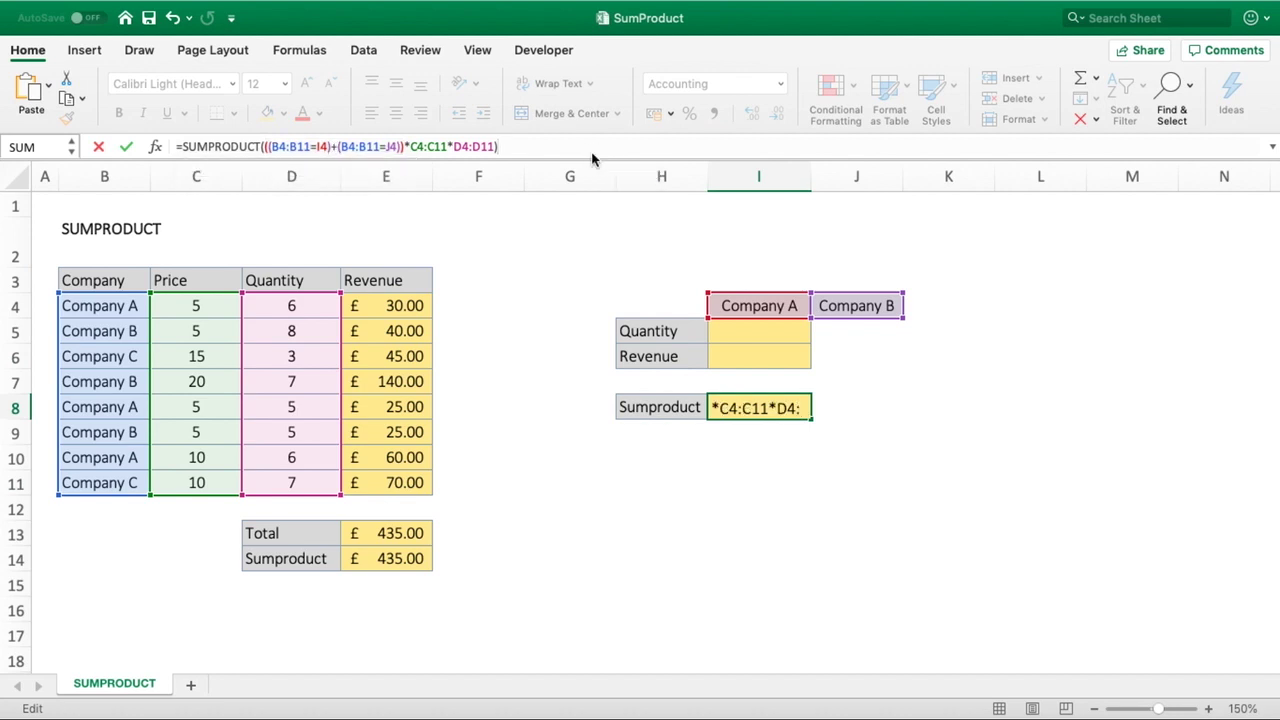
key("Return")
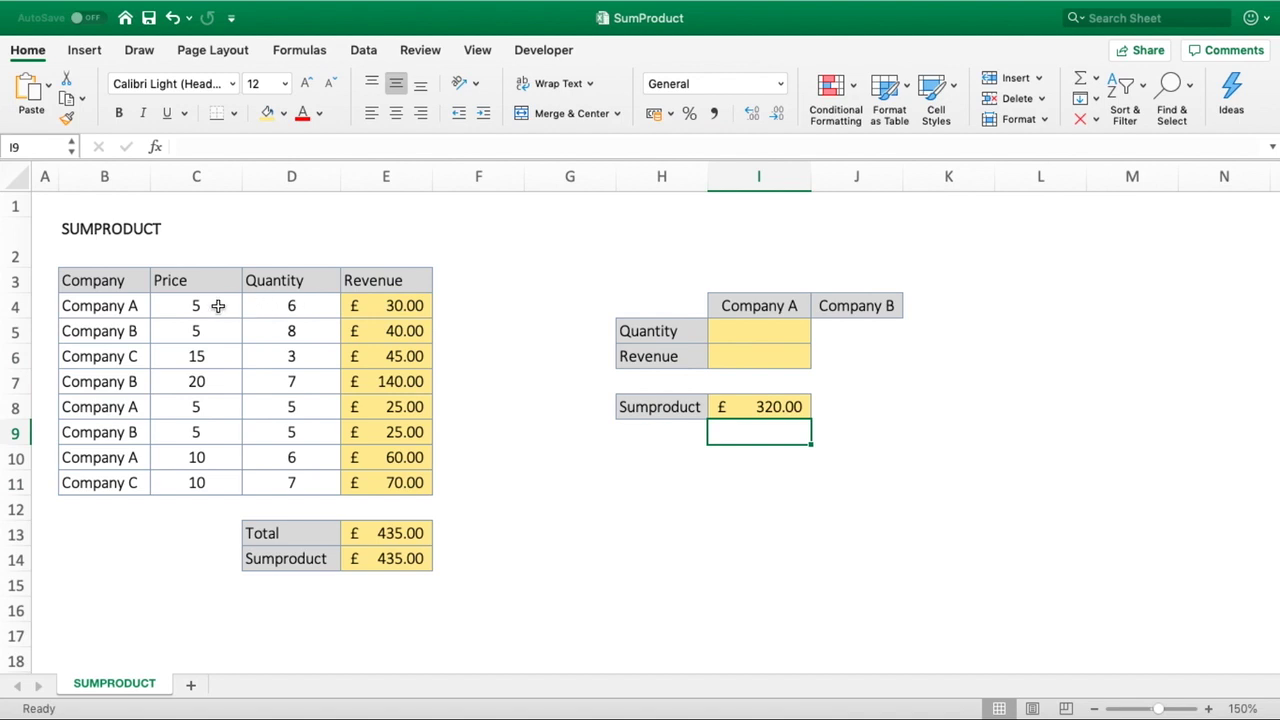
- Check the Company A and Company B amounts in the Revenue column against the Sumproduct cell I8
left_click_drag(377, 306, 380, 330)
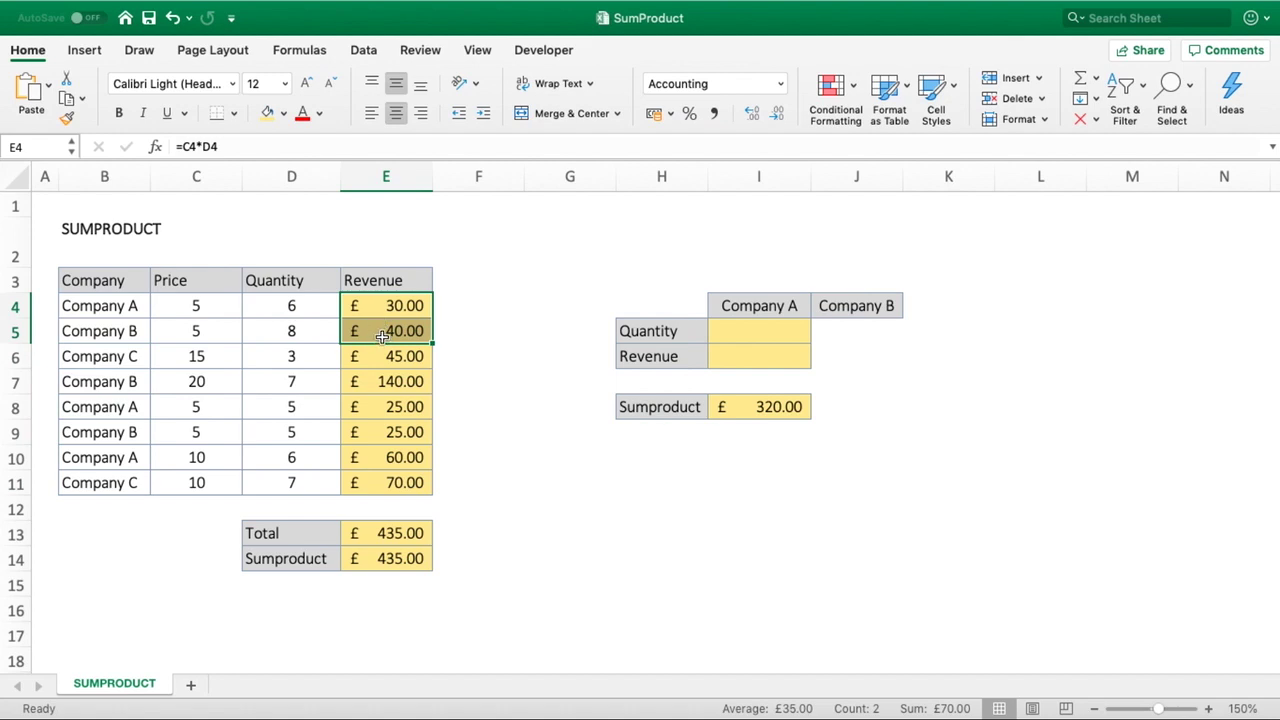
left_click(374, 381)
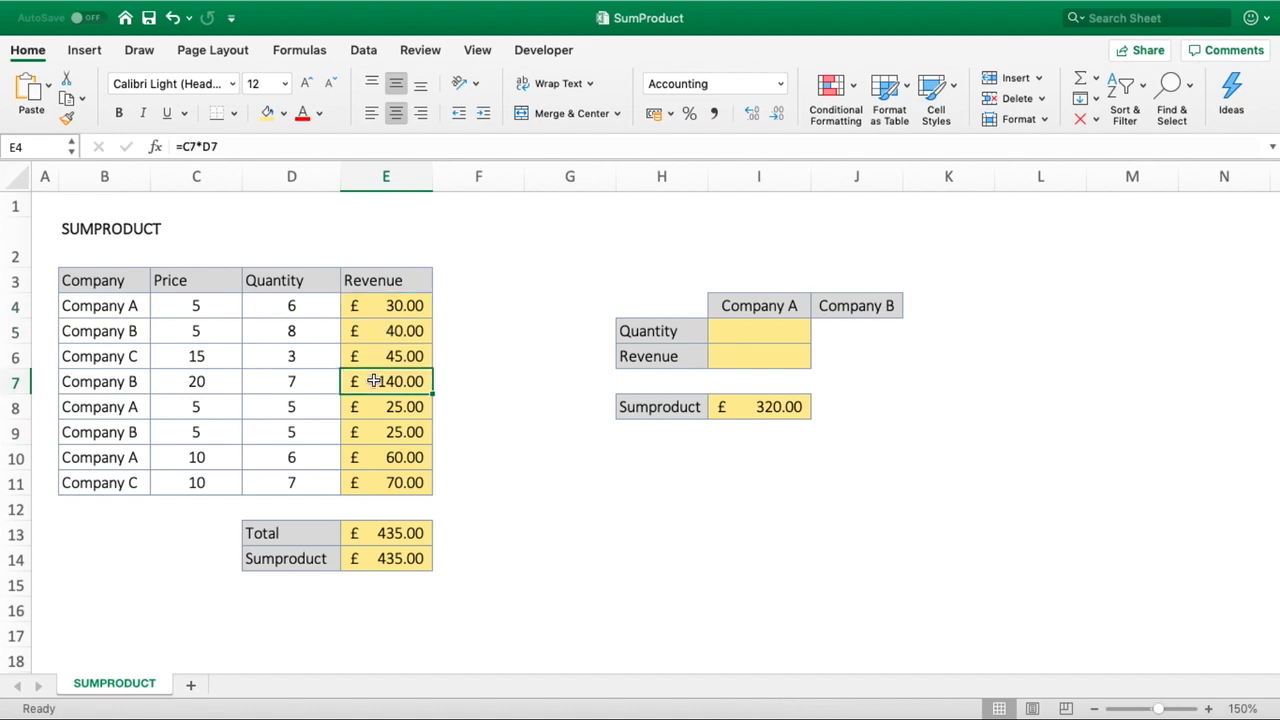
left_click_drag(374, 381, 371, 402)
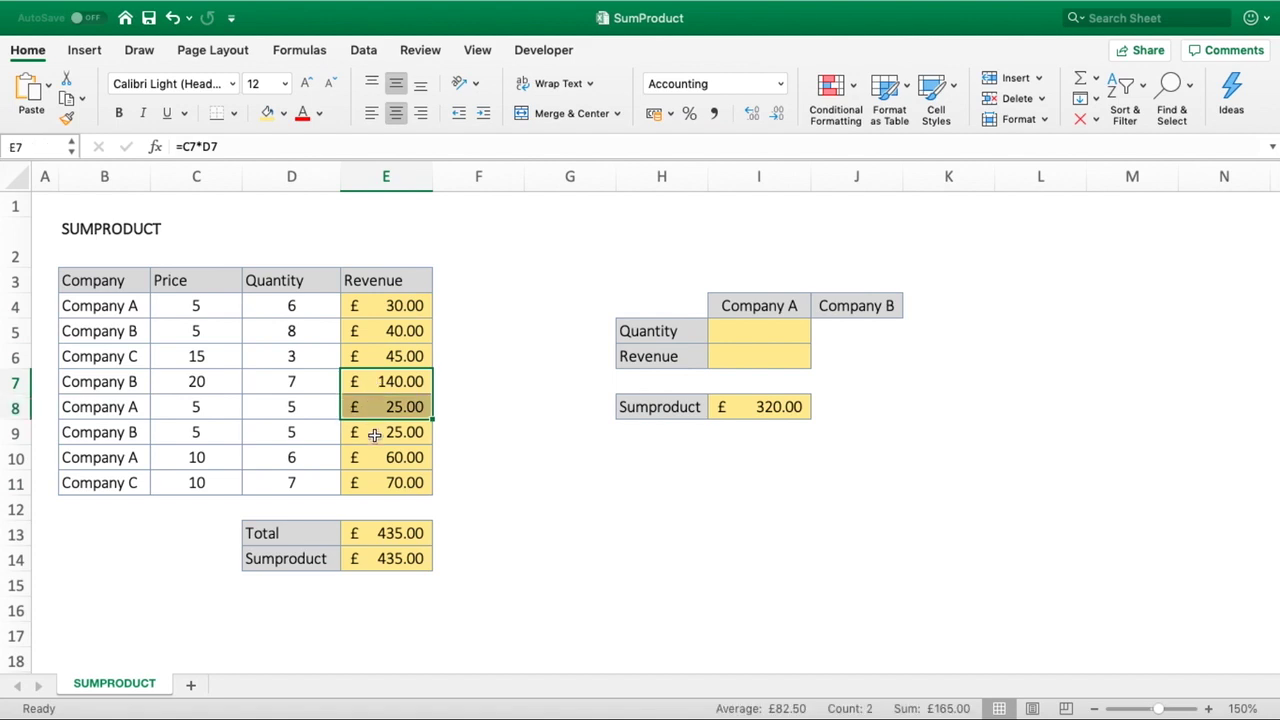
left_click(375, 433)
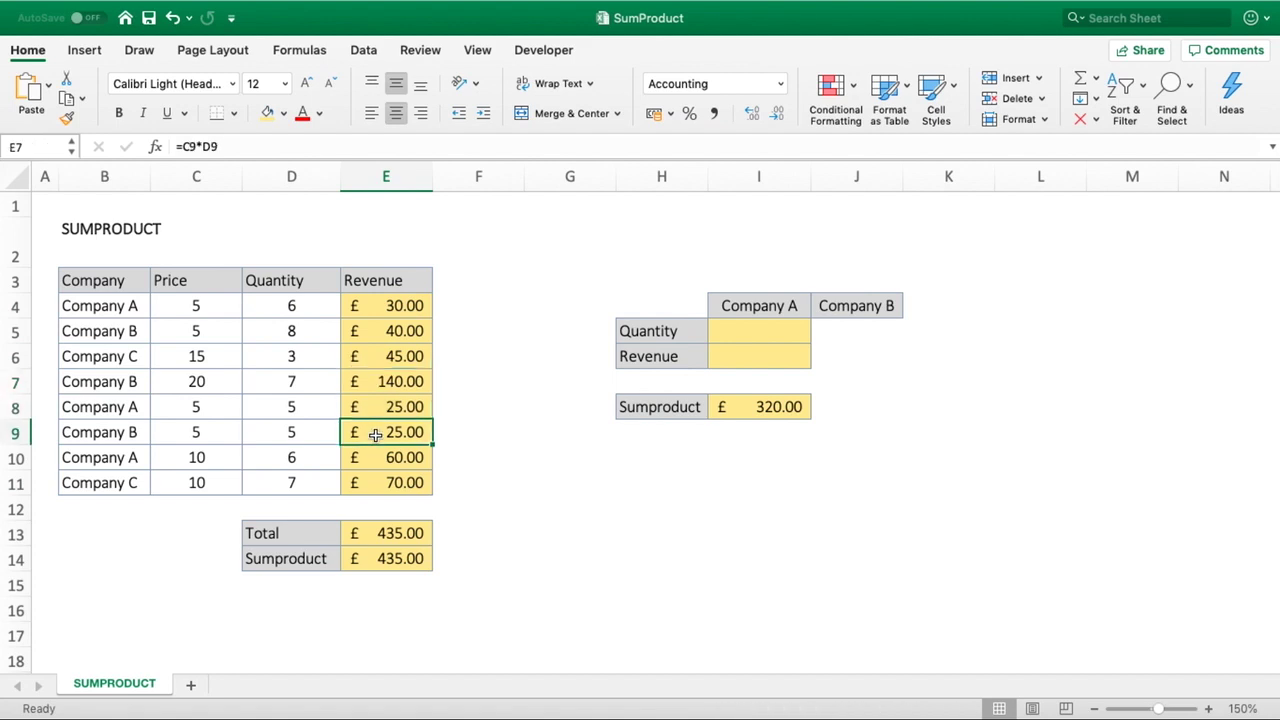
left_click_drag(375, 433, 374, 453)
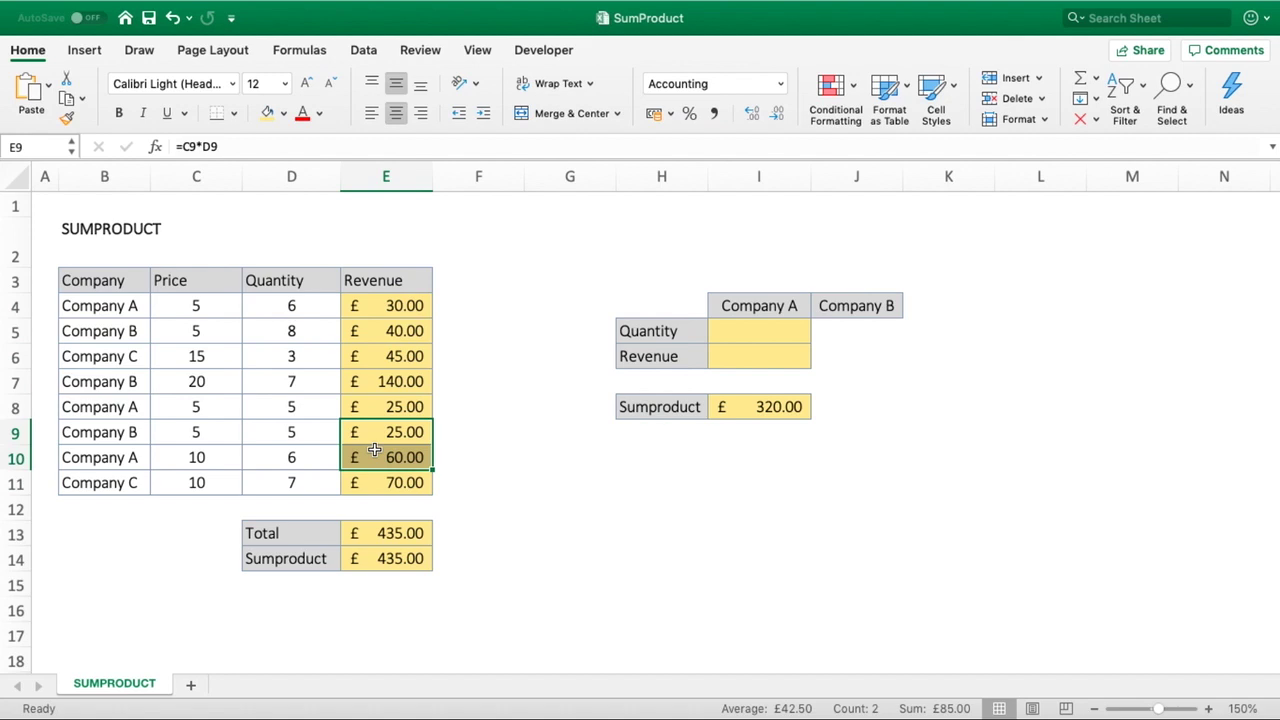
left_click(772, 413)
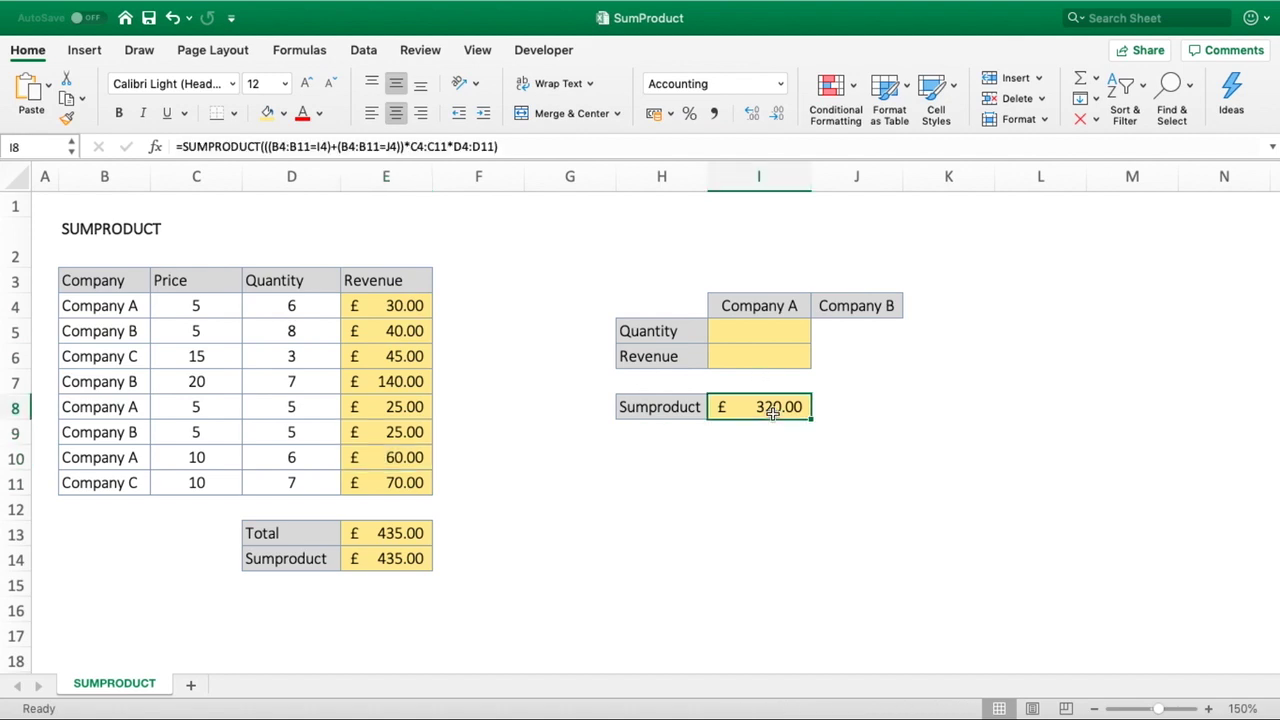